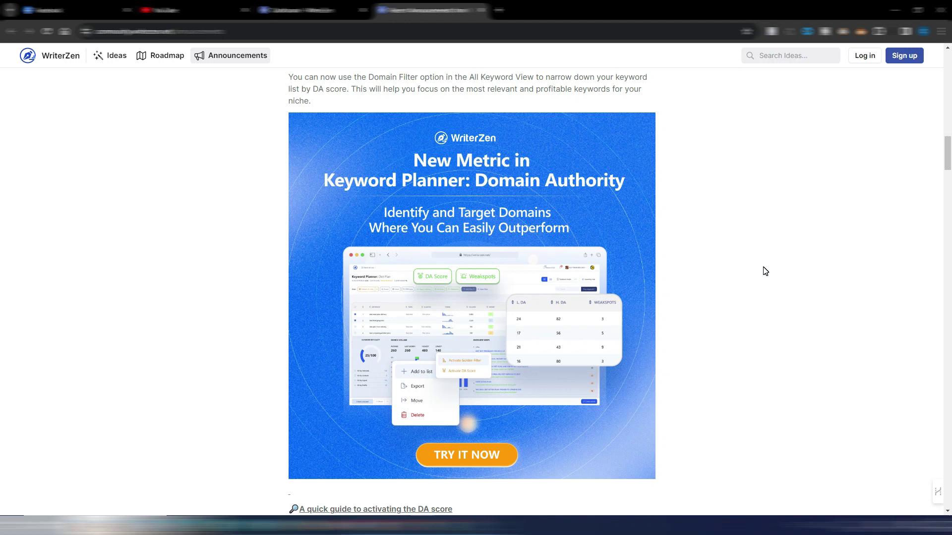
- Scroll the Domain Authority announcement and bring up the lifetime deal plans, $205 to $615
mouse_move(599, 181)
scroll(301, 141, "up", 10)
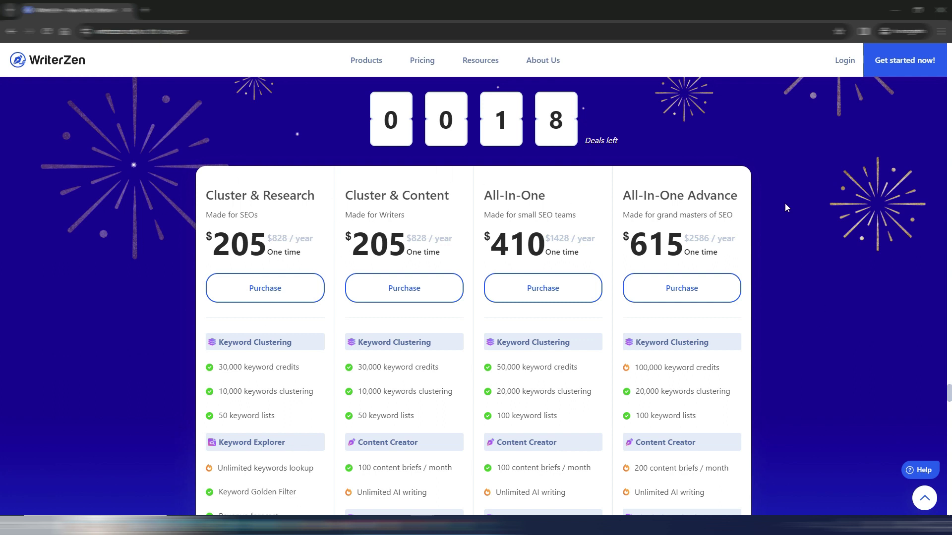
- Scroll through the feature lists of the four lifetime deal pricing cards
scroll(801, 344, "down", 2)
scroll(801, 341, "up", 1)
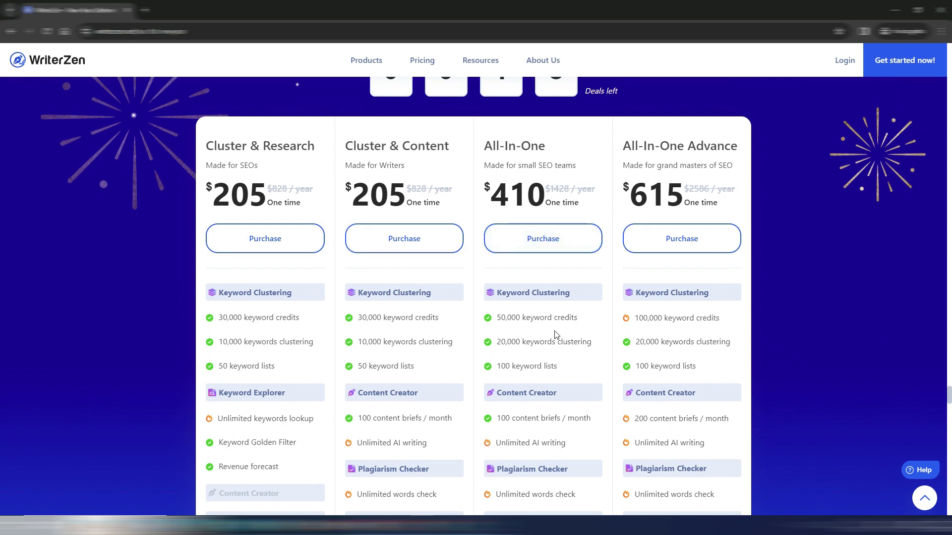
scroll(557, 335, "down", 2)
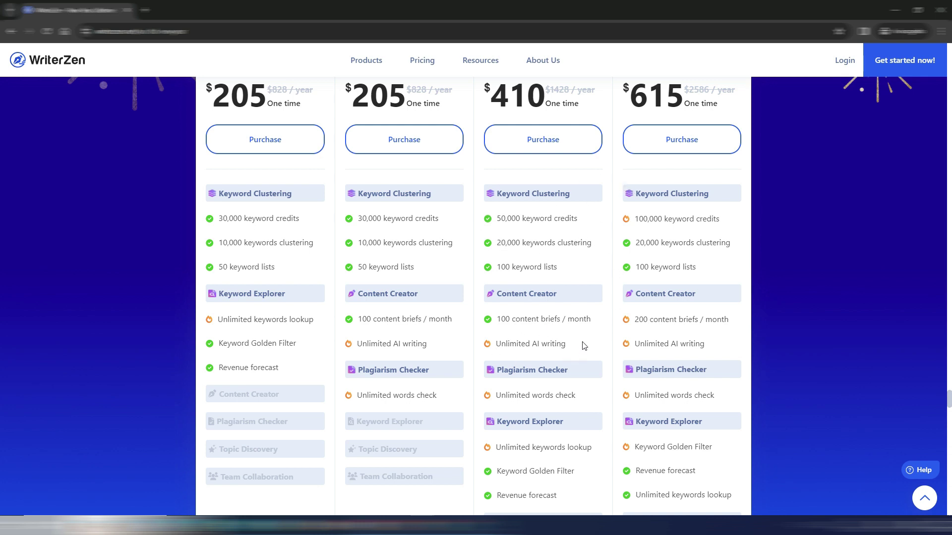
scroll(585, 335, "down", 1)
scroll(585, 335, "down", 3)
scroll(585, 333, "up", 5)
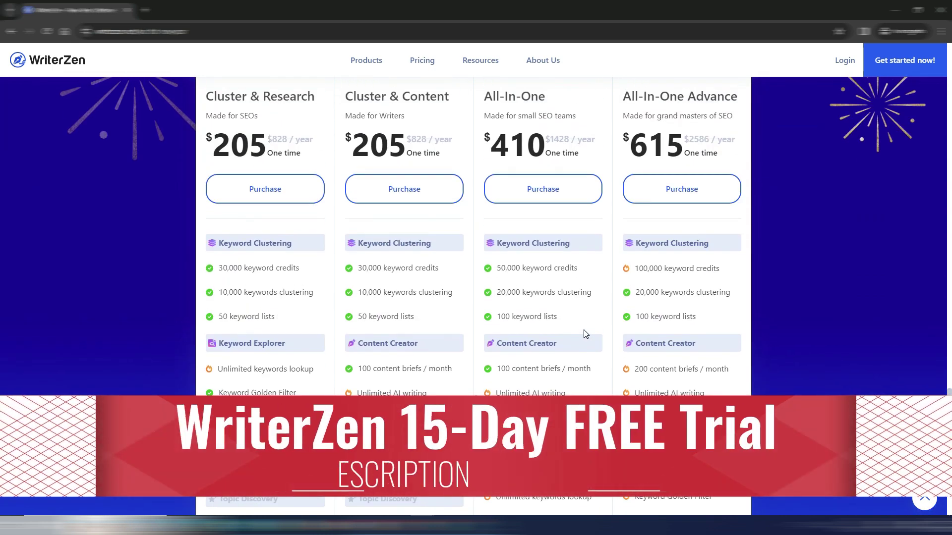
scroll(586, 333, "down", 1)
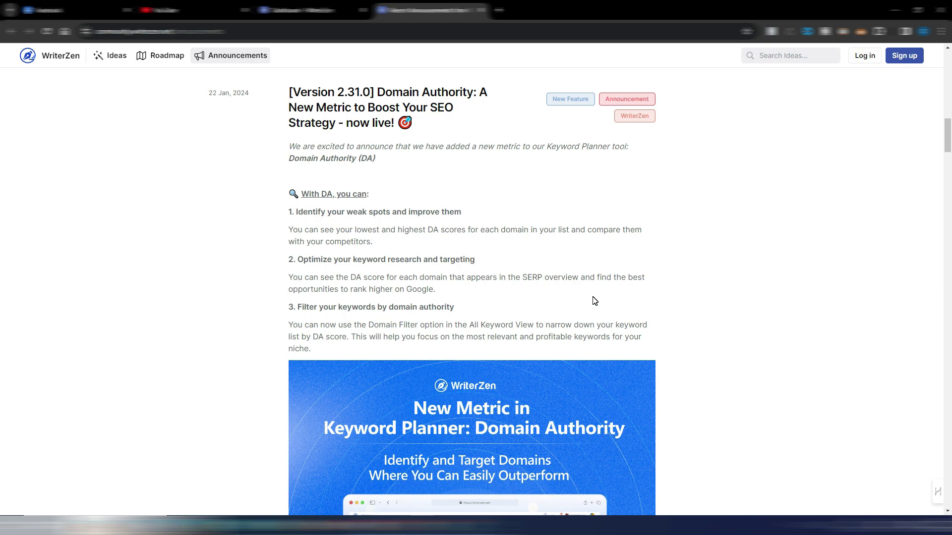
- Bring up the headache relief keyword plan and check the Brand, Intent and SERP Type filter choices
key("ctrl+shift+Tab")
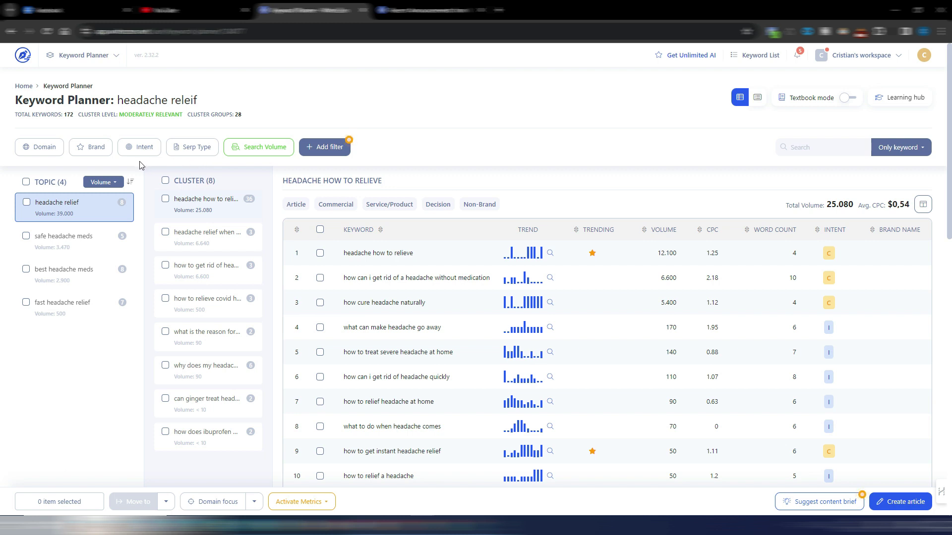
left_click(90, 147)
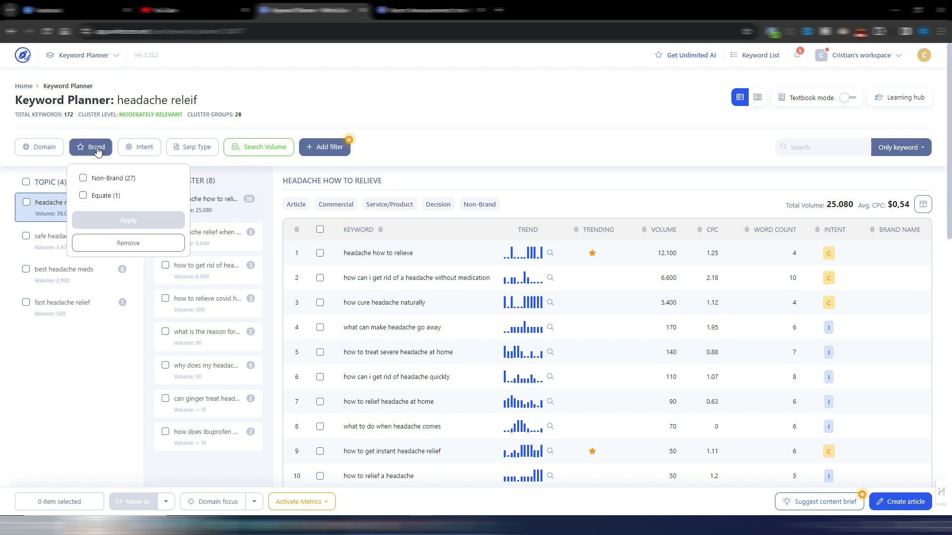
left_click(144, 148)
left_click(194, 148)
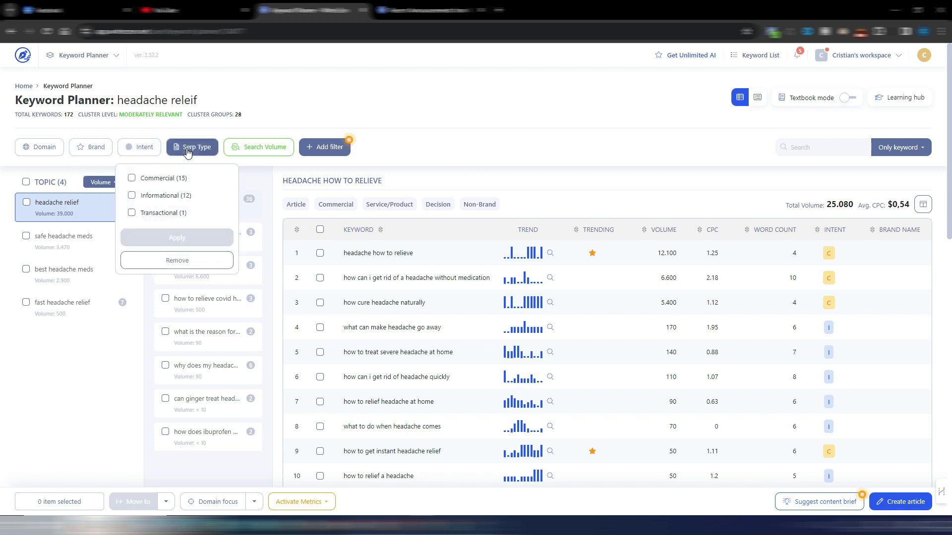
left_click(400, 141)
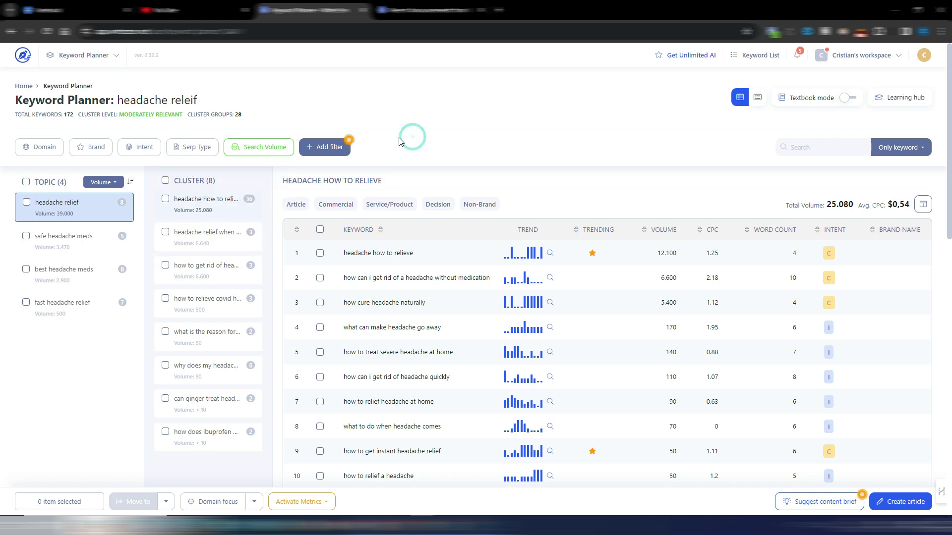
- Browse the additional filters list, then show the Activate Metrics options, Golden Filter and DA Score
left_click(324, 148)
scroll(406, 204, "down", 5)
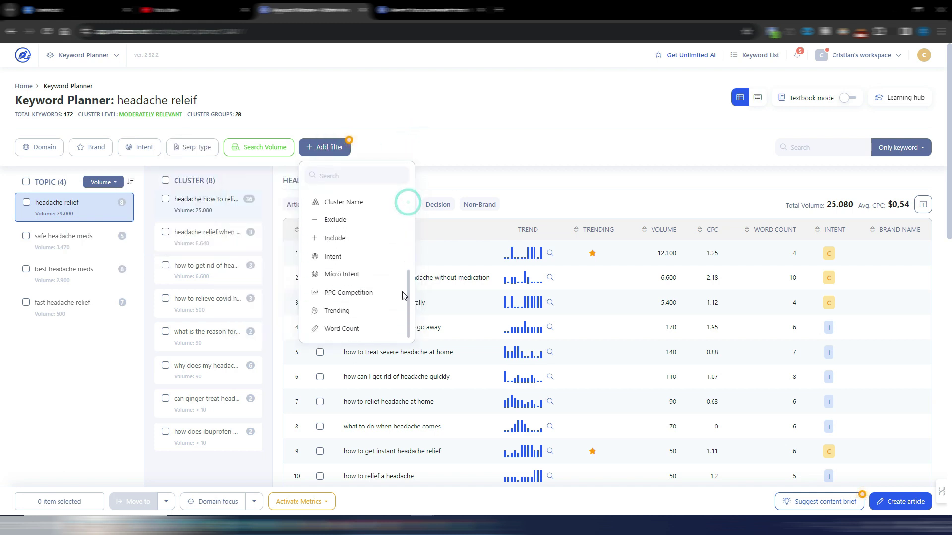
scroll(405, 203, "up", 5)
left_click(609, 188)
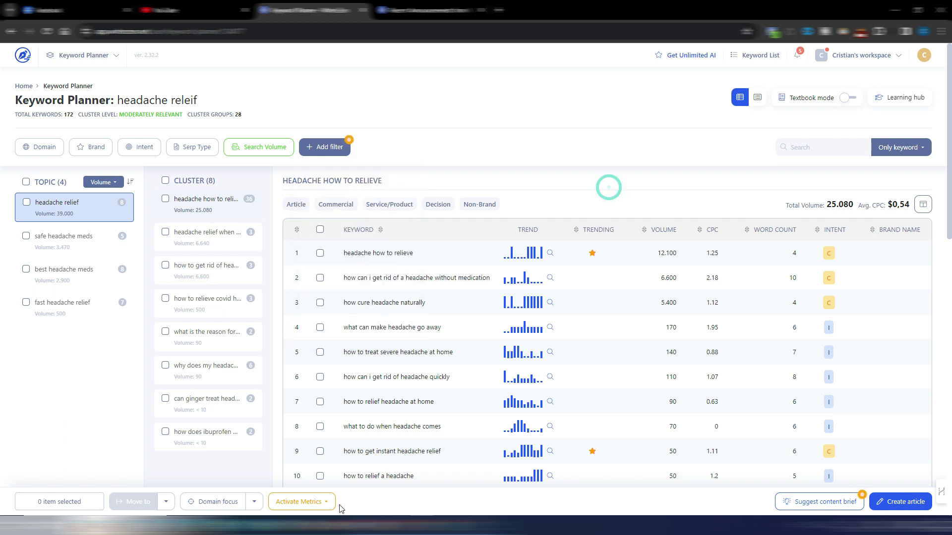
left_click(325, 505)
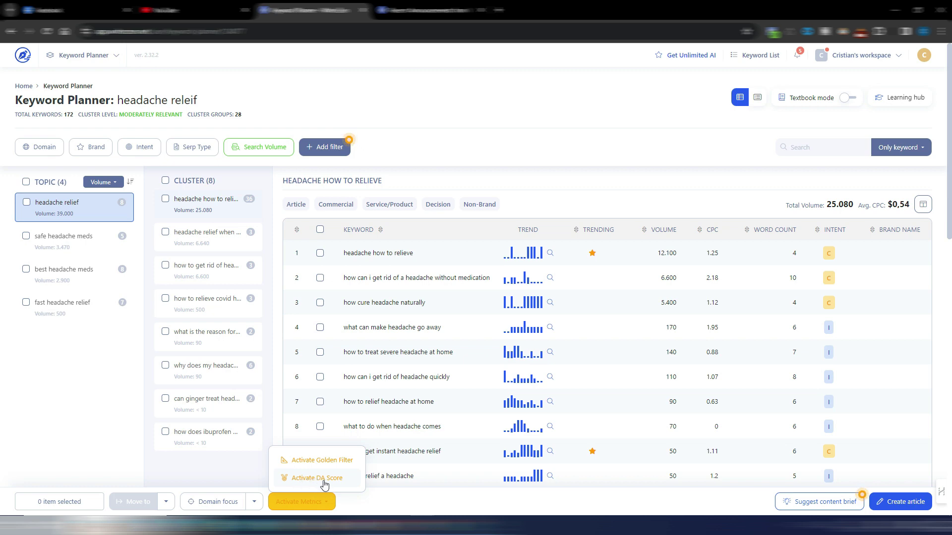
- Choose DA Score activation and compare its 1,485-credit cost against the All-In-One 50,000 keyword credits
left_click(317, 479)
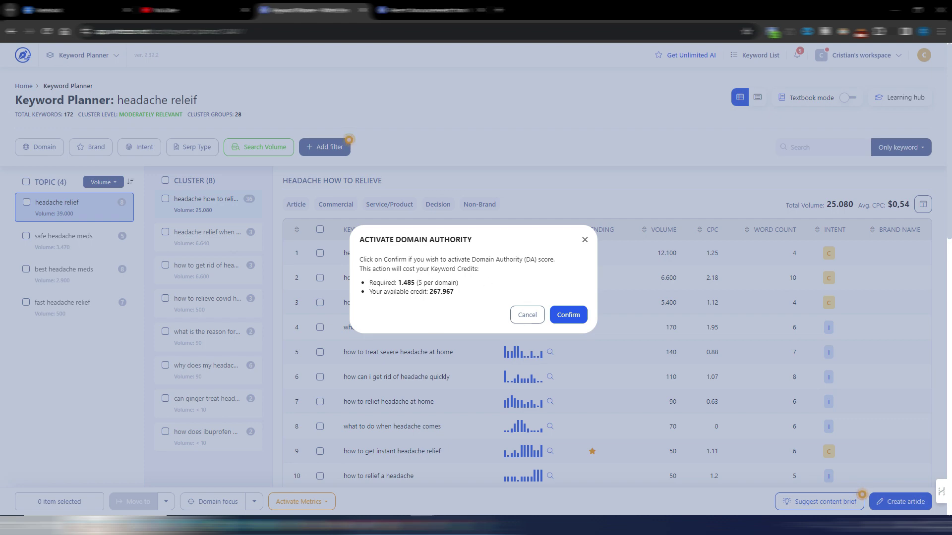
left_click(465, 451)
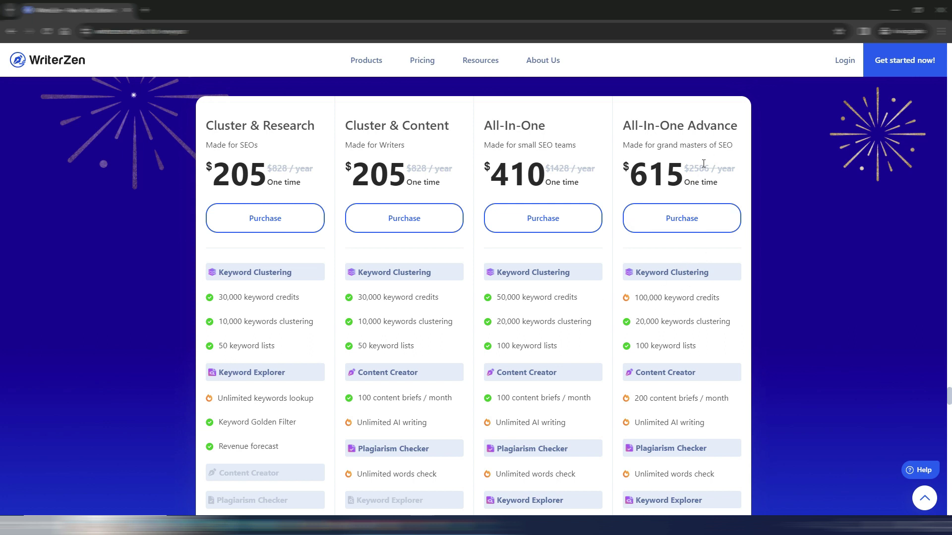
left_click_drag(496, 297, 595, 301)
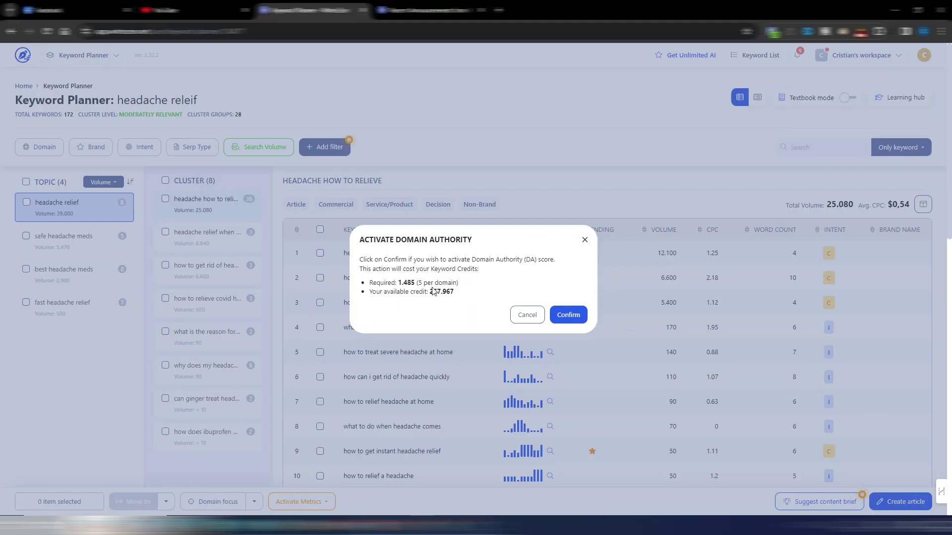
- Confirm the Domain Authority activation and scroll to the new Weakspot, L. DA and H. DA columns
left_click(570, 317)
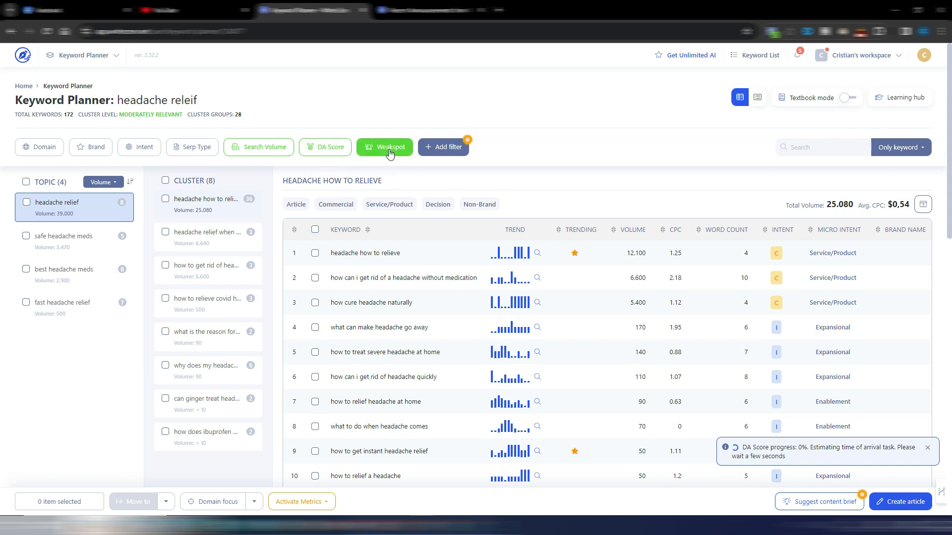
scroll(663, 272, "down", 10)
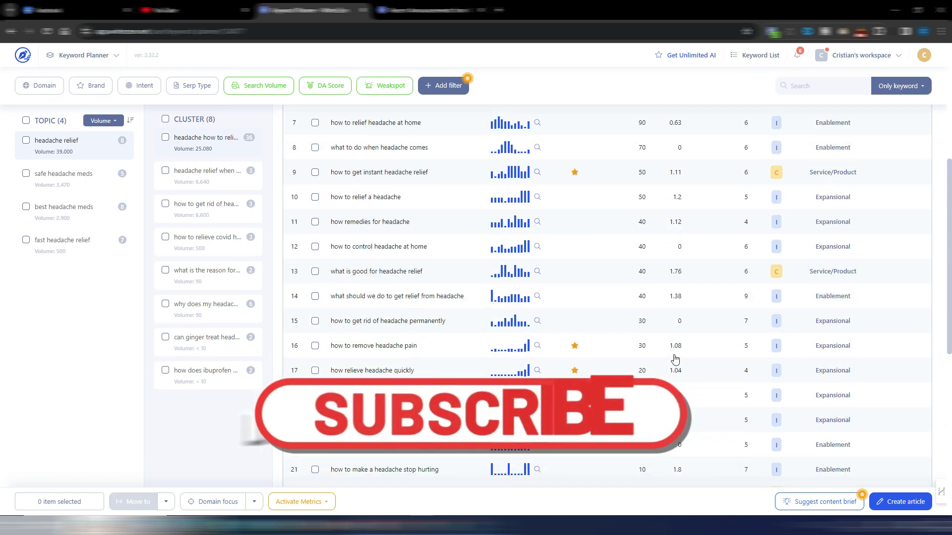
scroll(787, 338, "right", 4)
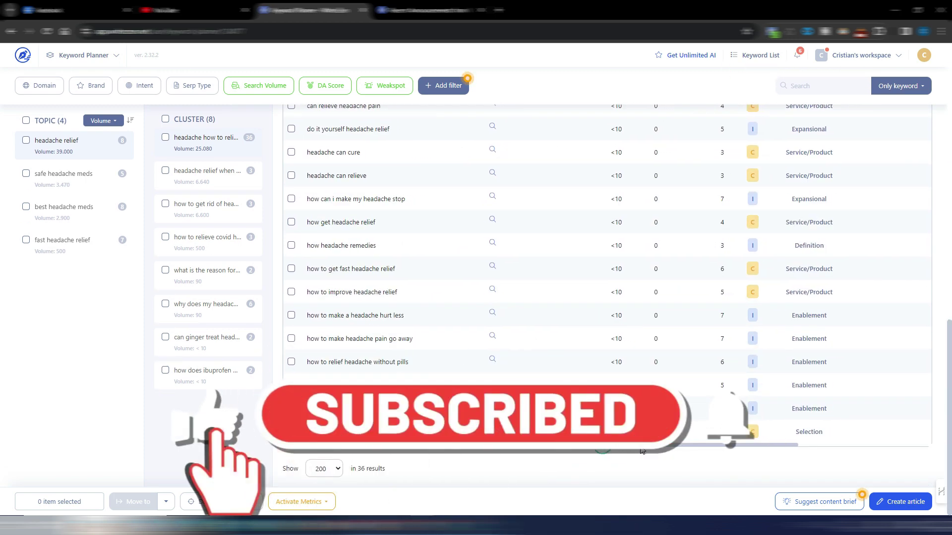
scroll(788, 337, "up", 10)
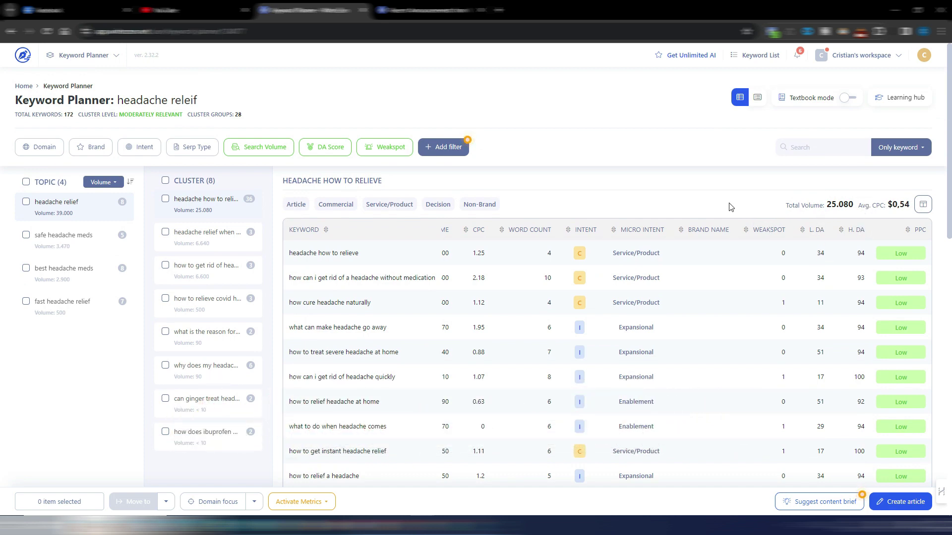
- Inspect the DA Score and Weakspot Min/Max range filters, leaving both without a range
left_click(327, 150)
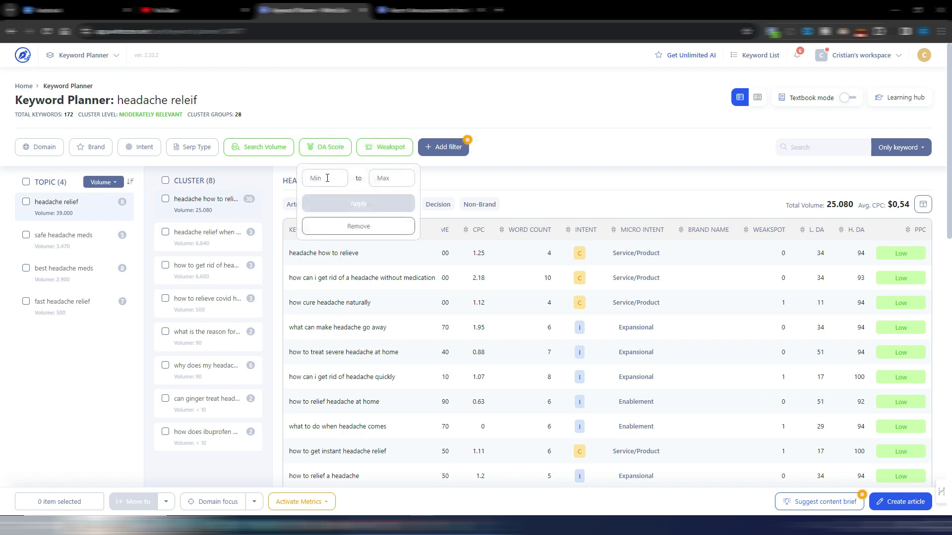
left_click(325, 178)
left_click(383, 178)
left_click(329, 149)
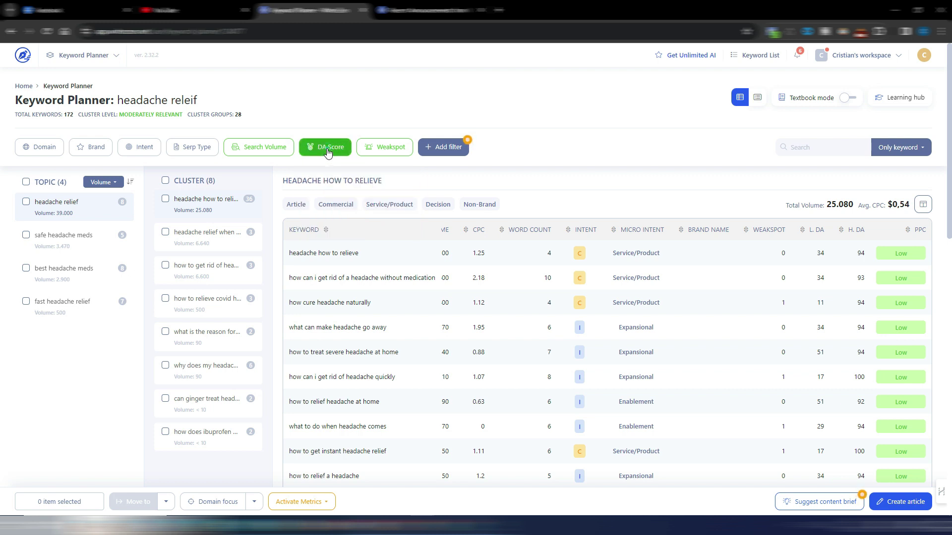
left_click(385, 147)
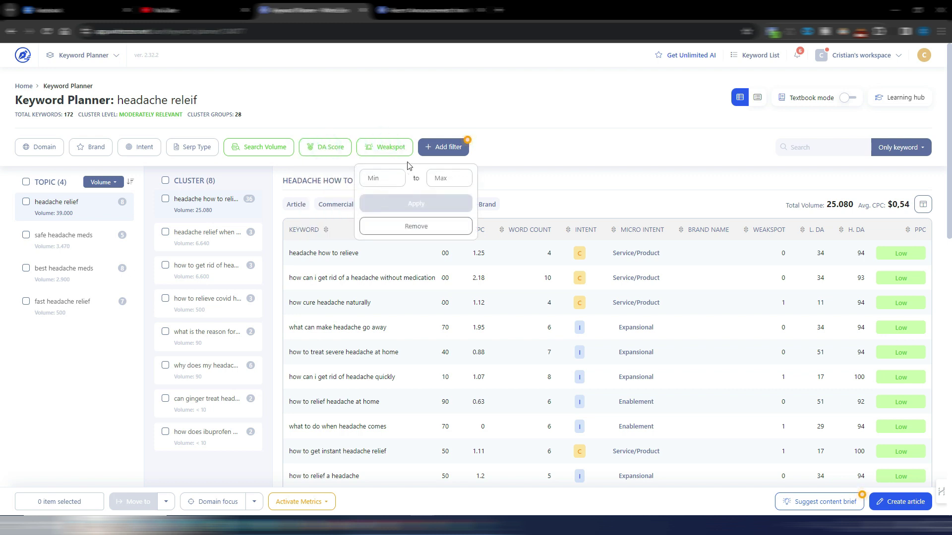
left_click(390, 148)
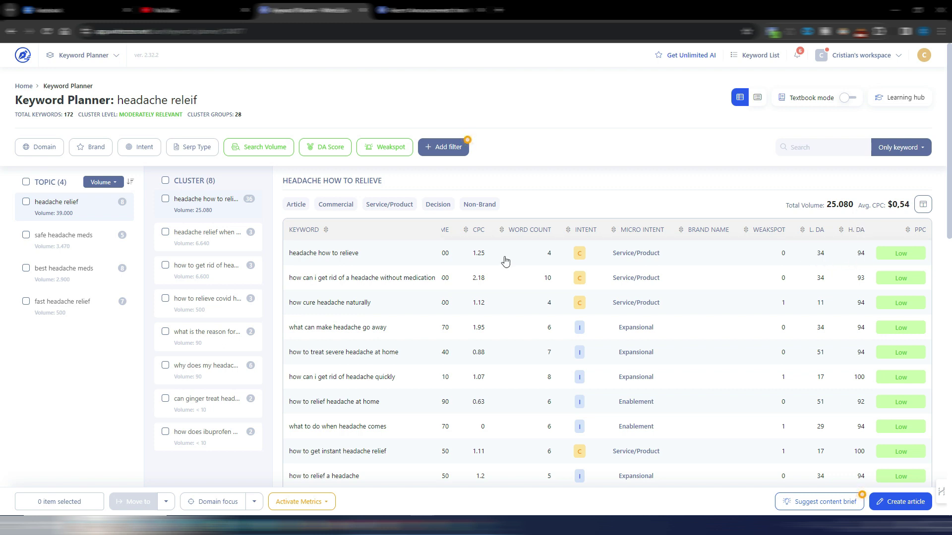
- Expand 'headache how to relieve' to review its SERP overview, then collapse it
left_click(325, 255)
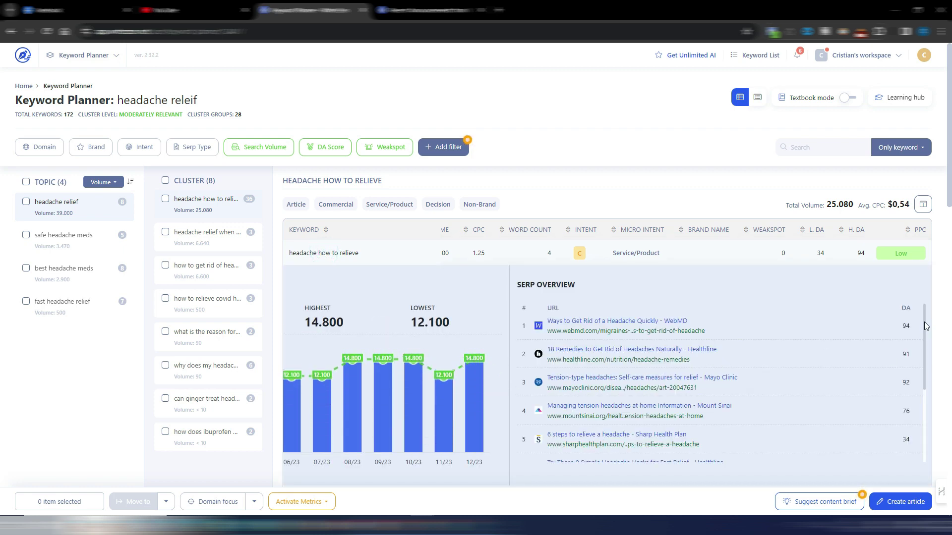
scroll(924, 322, "down", 4)
scroll(903, 329, "up", 4)
scroll(909, 364, "down", 2)
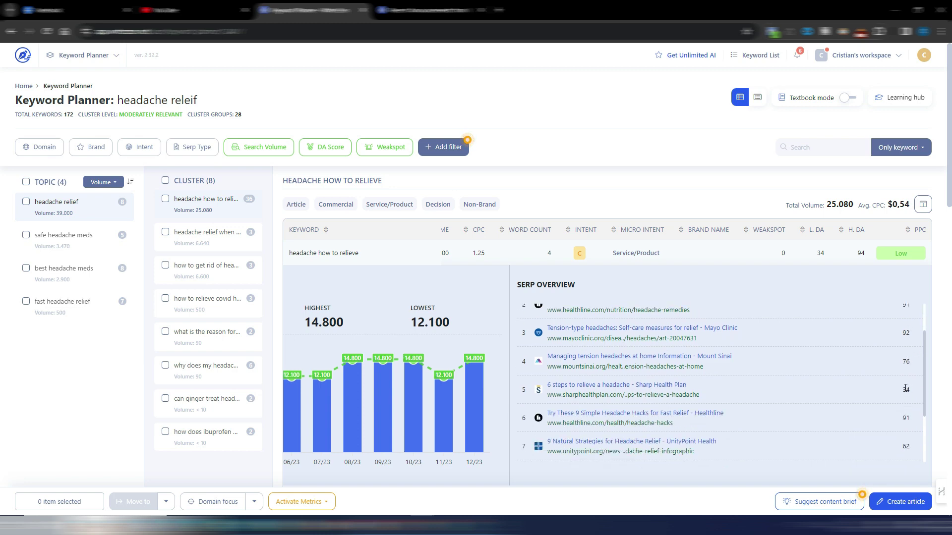
left_click(315, 255)
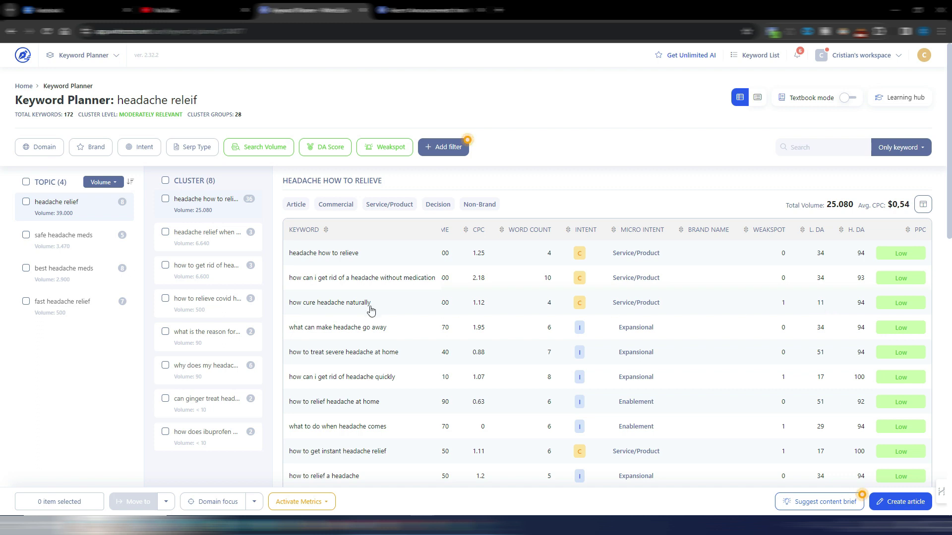
- Review the top results for 'how cure headache naturally', collapse them and scroll the full table
left_click(348, 303)
scroll(816, 365, "down", 3)
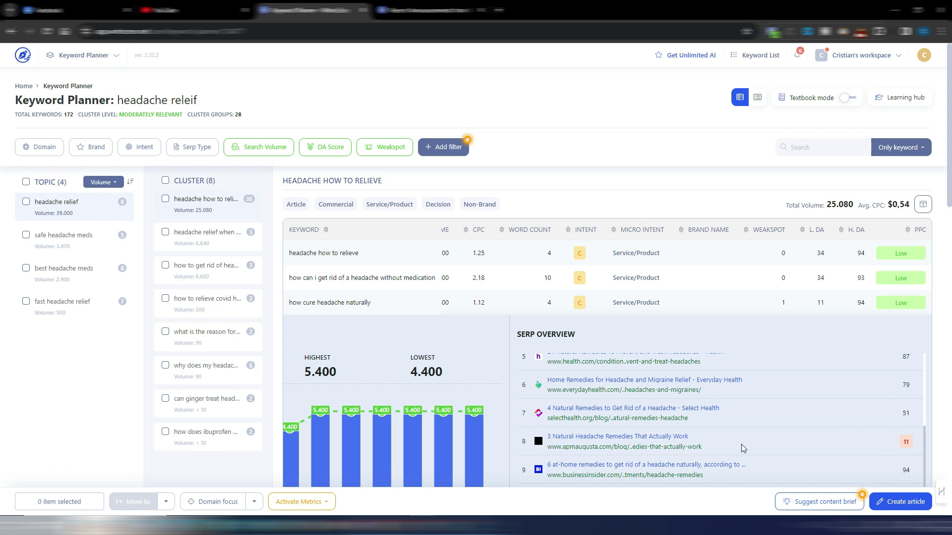
scroll(741, 442, "up", 1)
scroll(742, 438, "up", 3)
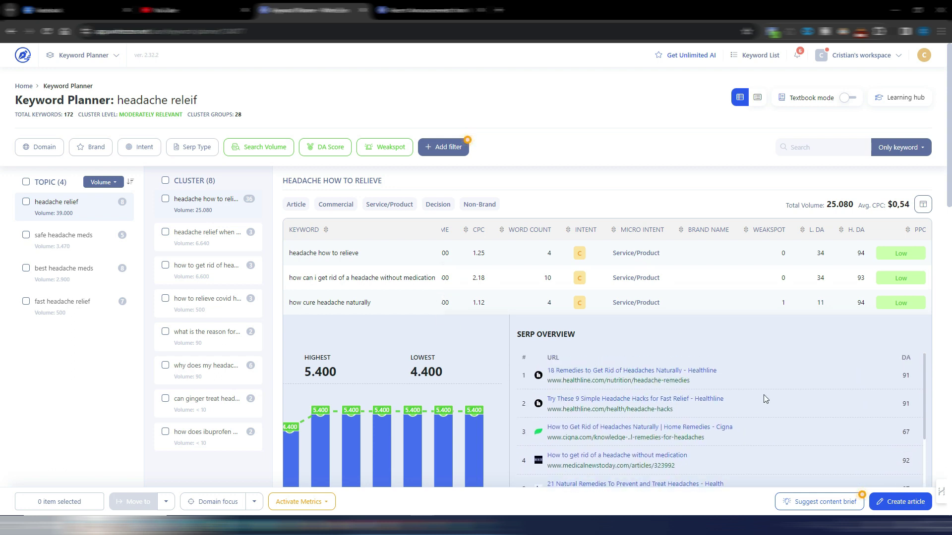
left_click(367, 302)
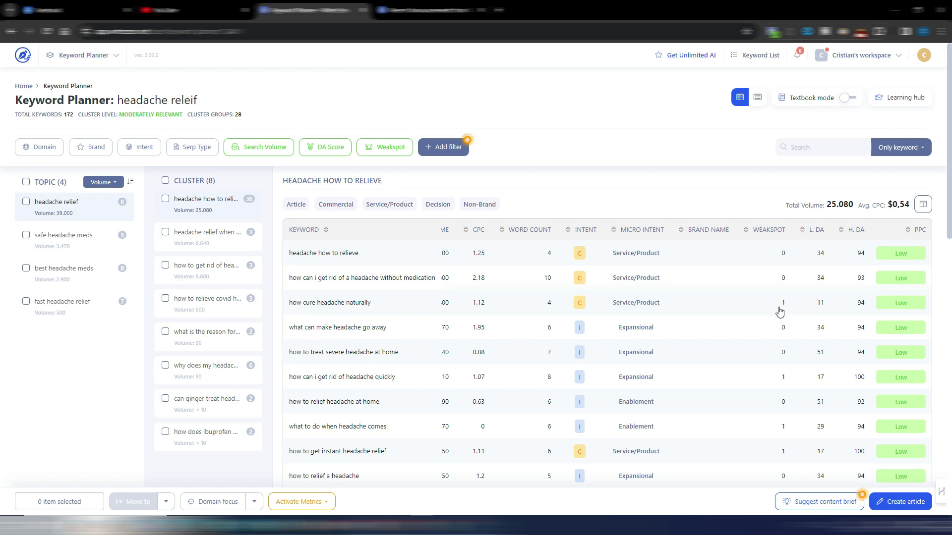
left_click(328, 307)
scroll(876, 399, "down", 3)
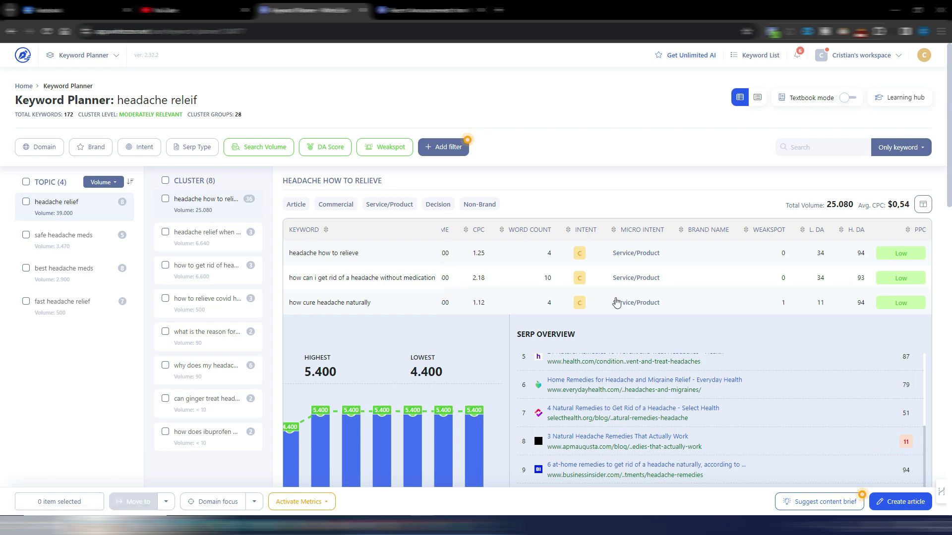
left_click(372, 303)
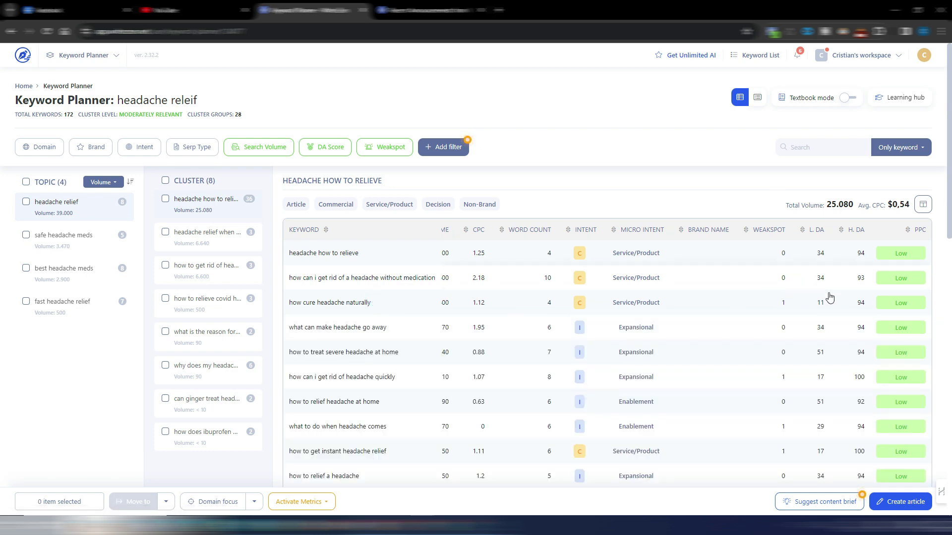
scroll(819, 330, "down", 4)
scroll(798, 322, "down", 12)
scroll(796, 317, "up", 15)
scroll(766, 233, "up", 2)
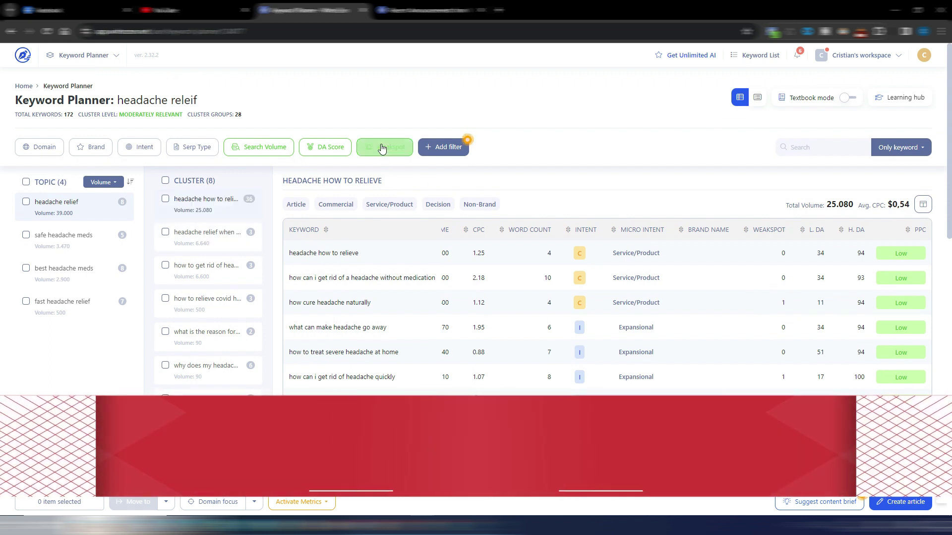
- Apply a Weakspot minimum of 2 and scroll right to check the Weakspot column
left_click(390, 147)
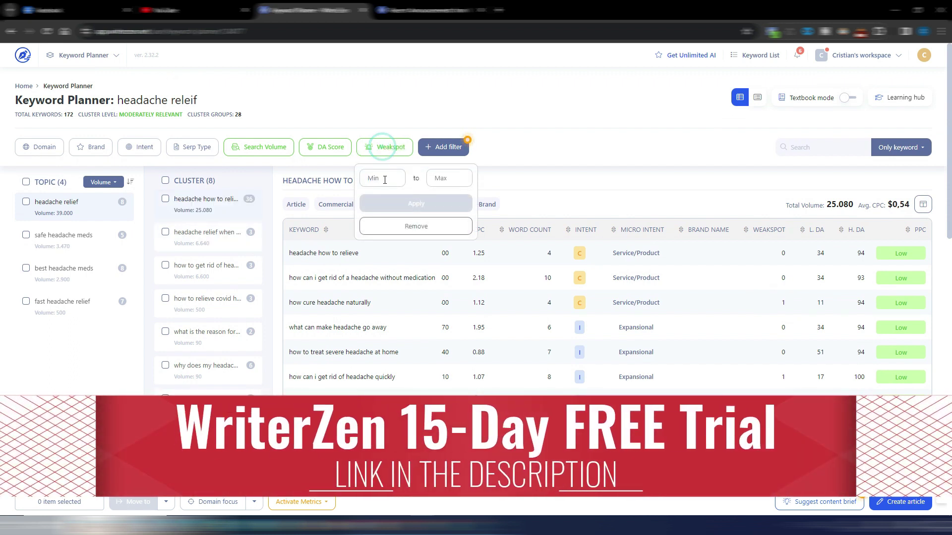
left_click(383, 178)
type("2")
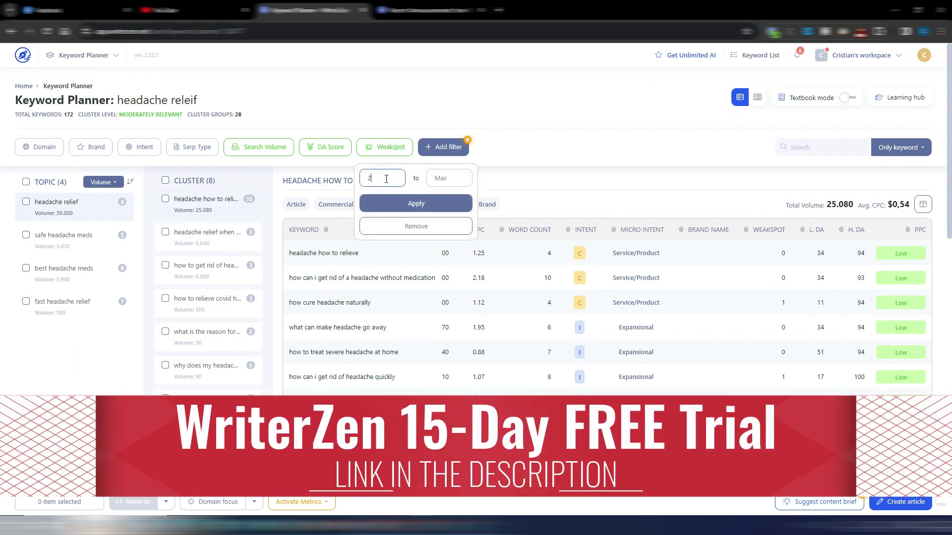
left_click(402, 204)
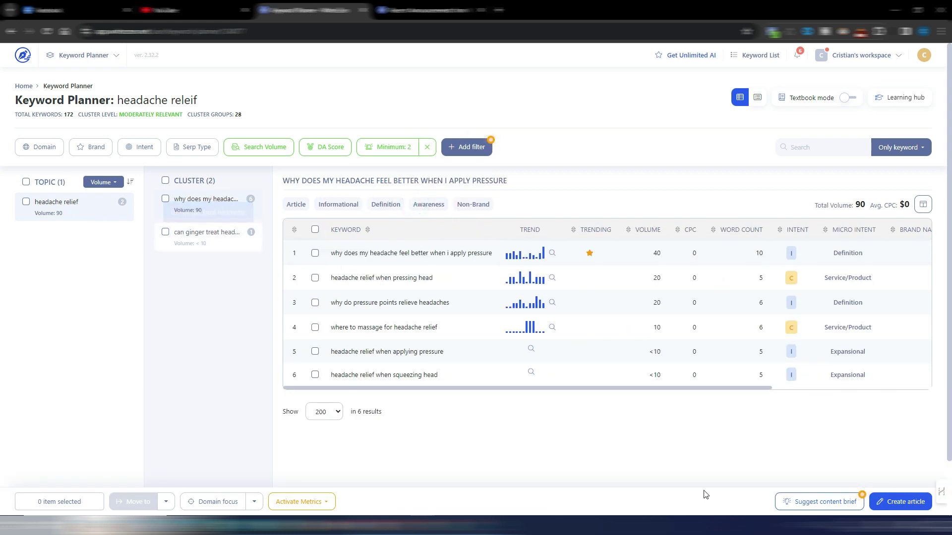
scroll(793, 367, "right", 4)
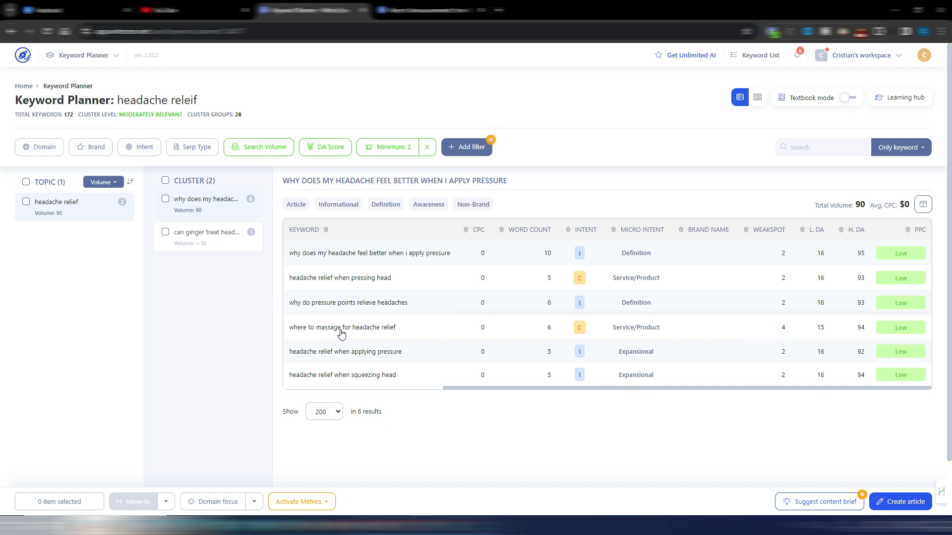
scroll(509, 391, "left", 5)
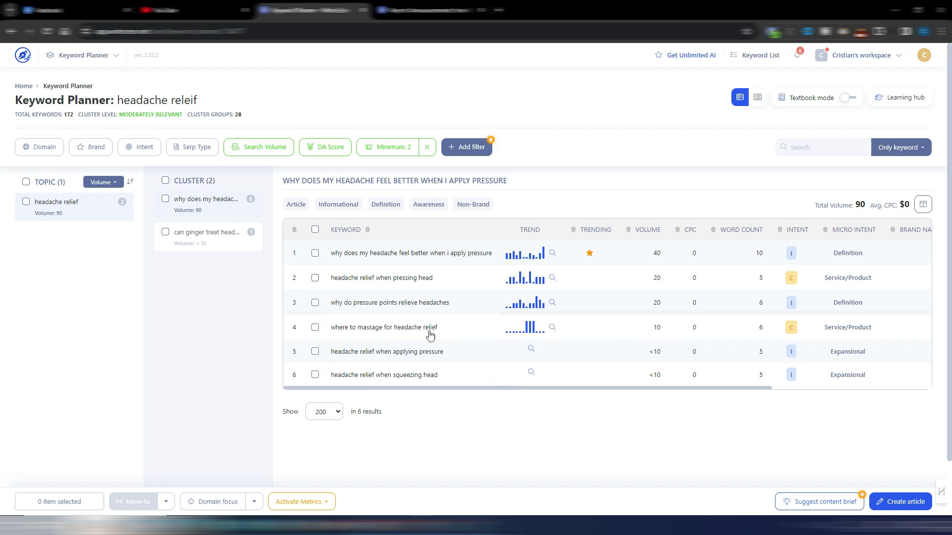
left_click(396, 331)
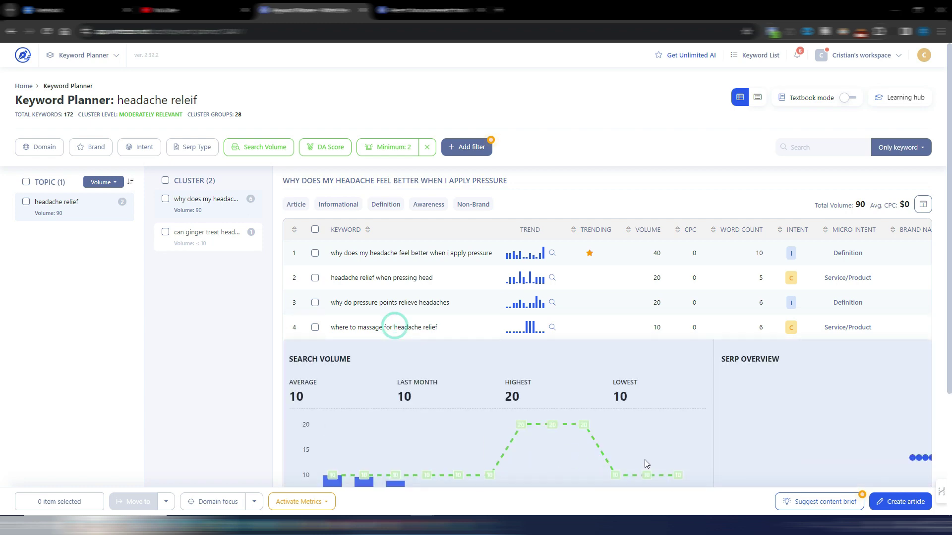
scroll(682, 276, "down", 3)
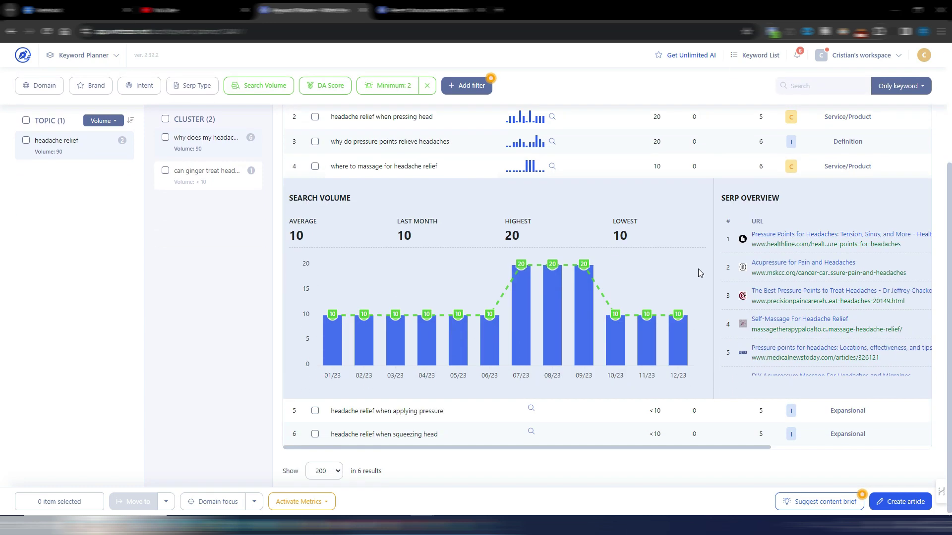
left_click_drag(502, 445, 663, 443)
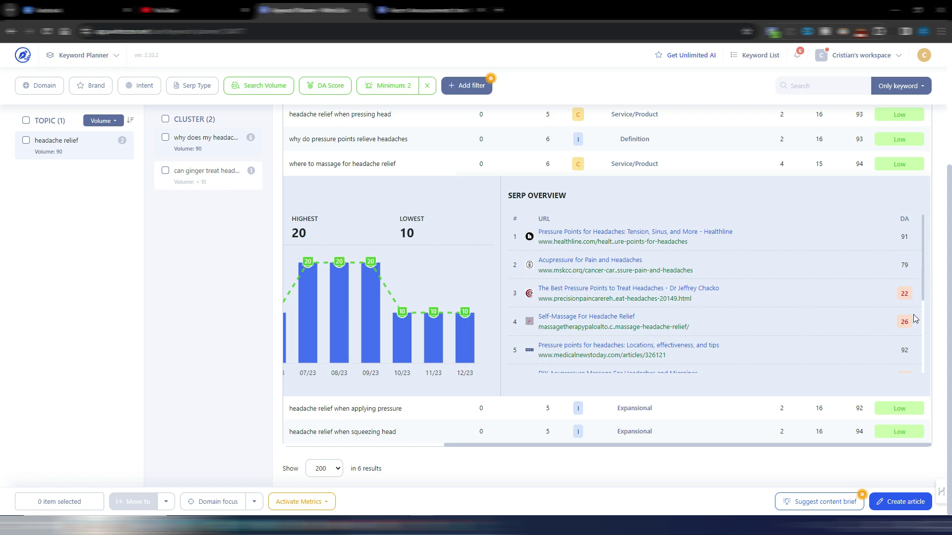
left_click_drag(923, 290, 933, 271)
left_click(338, 166)
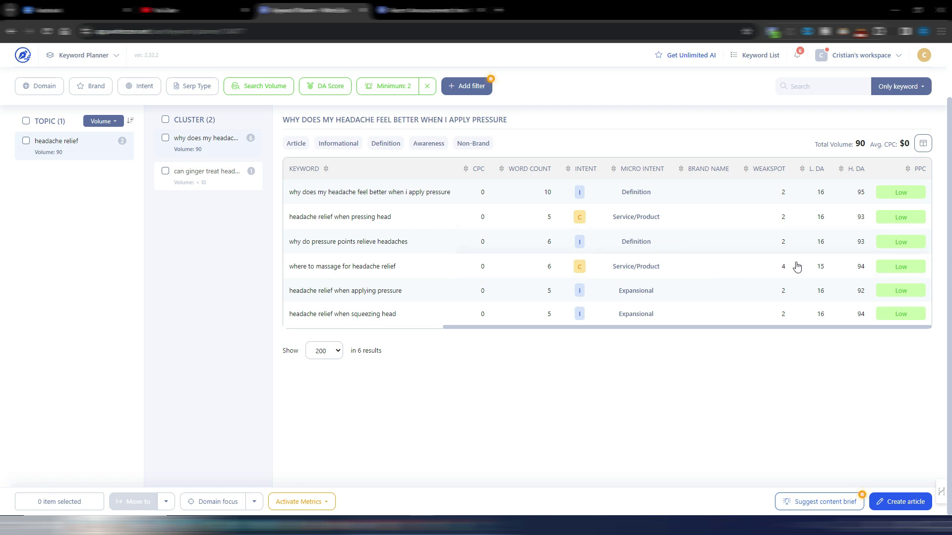
left_click(392, 196)
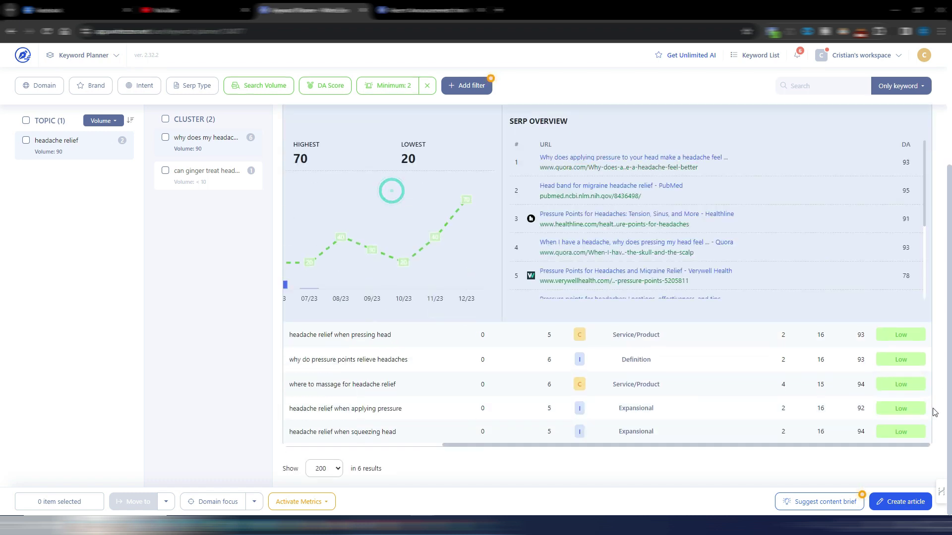
scroll(925, 209, "down", 3)
scroll(926, 237, "down", 1)
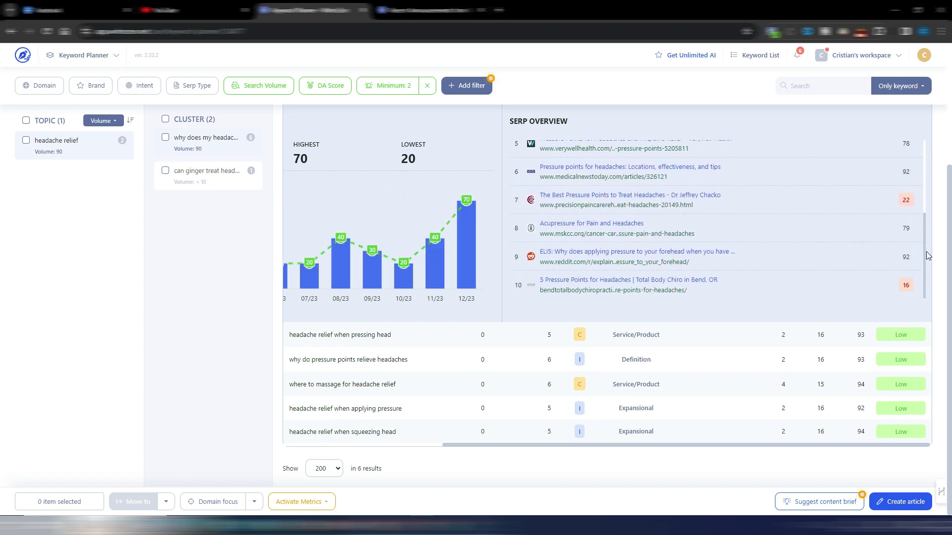
scroll(924, 209, "up", 3)
left_click(795, 251)
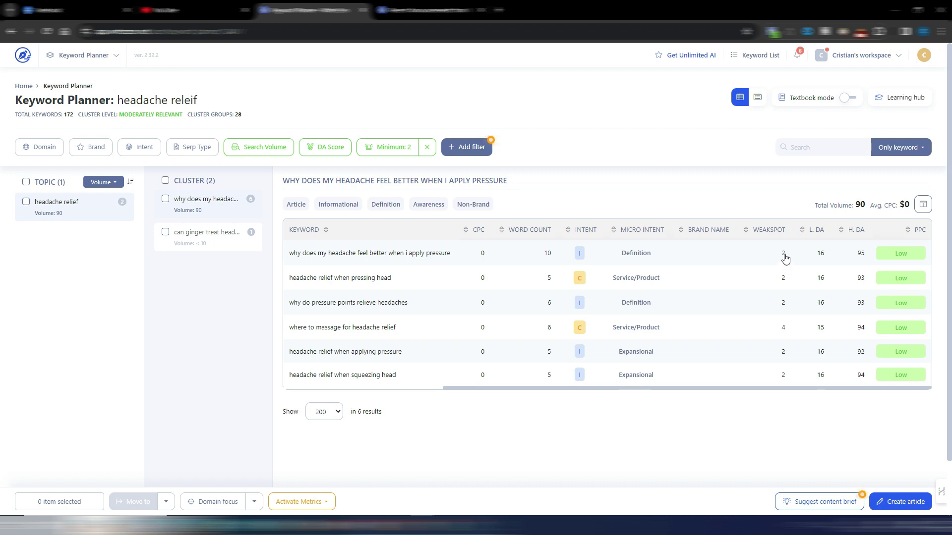
- Expand 'where to massage for headache relief' and highlight text in its search results
left_click(354, 328)
scroll(738, 342, "down", 3)
left_click_drag(925, 226, 930, 287)
scroll(910, 285, "up", 3)
triple_click(923, 300)
left_click_drag(795, 389, 533, 382)
left_click_drag(624, 389, 867, 382)
left_click_drag(867, 387, 411, 380)
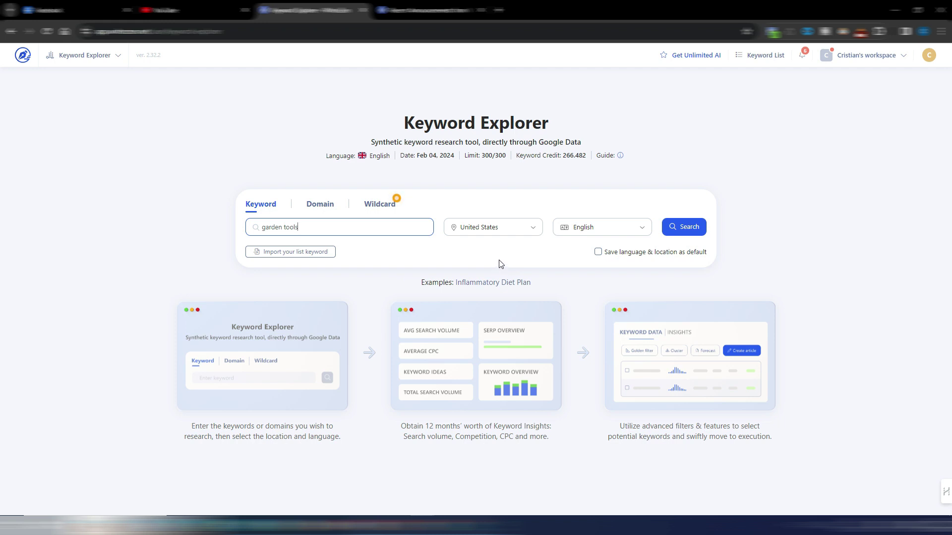
- Run the Keyword Explorer search for 'garden tools'
left_click(688, 226)
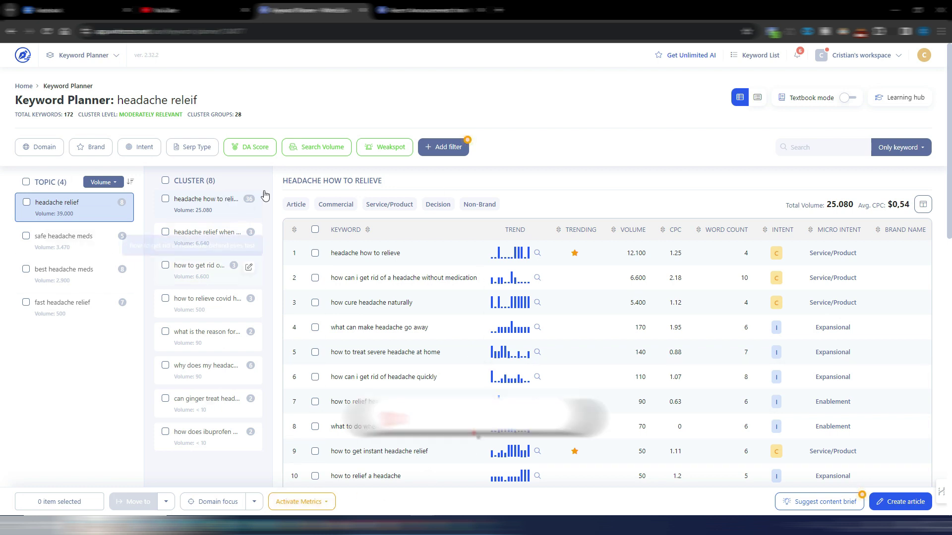
- Show the WriterZen tools list, then switch to the Version 2.32.0 Domain Focus announcement tab
left_click(115, 57)
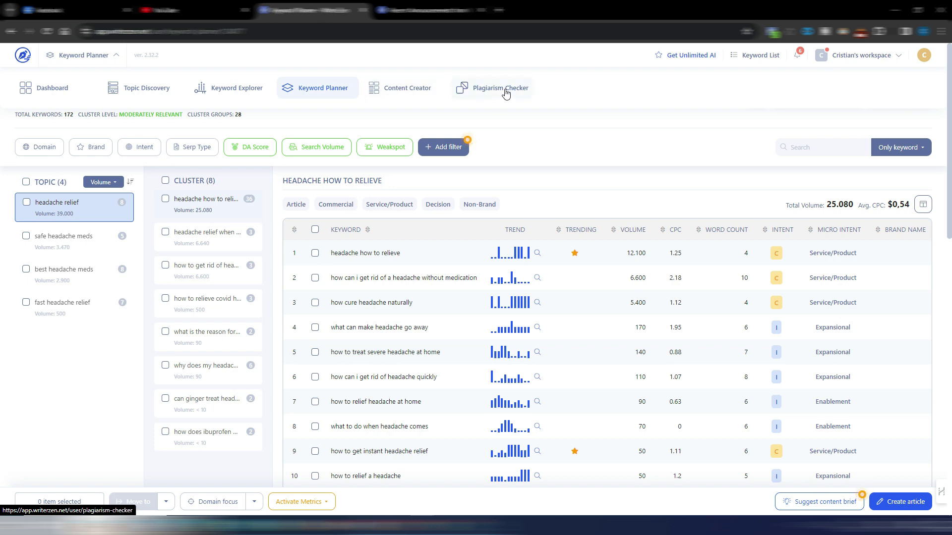
key("ctrl+Tab")
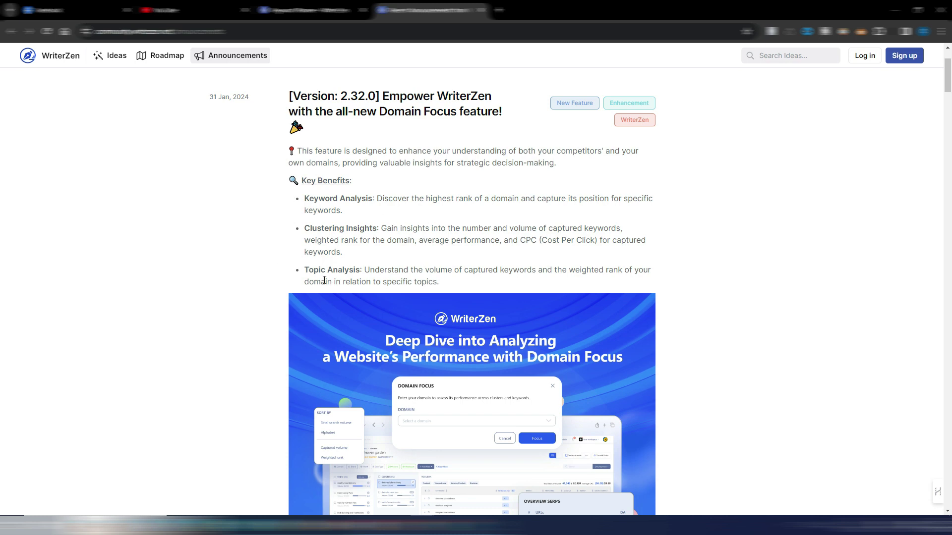
- Back on the headache relief plan, page through the project domains and pick healthline.com for Domain Focus
left_click(297, 9)
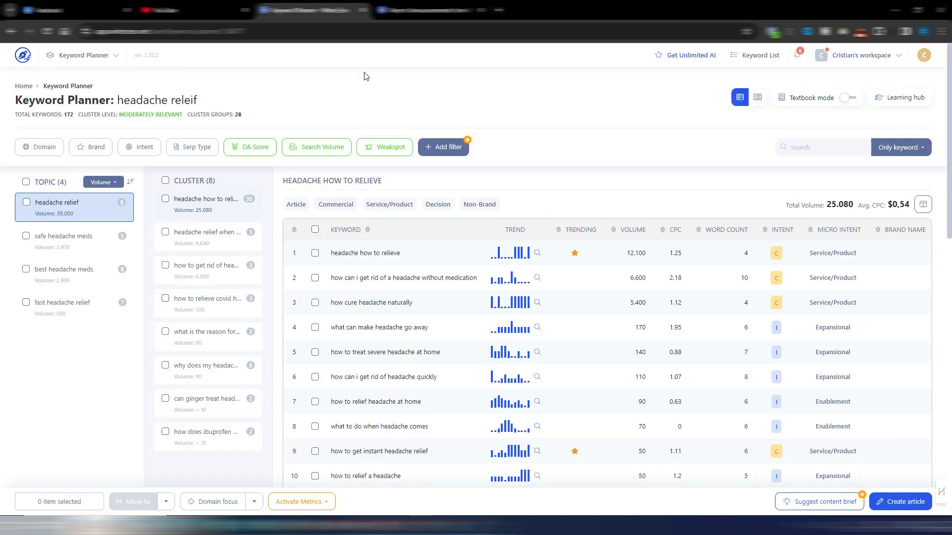
left_click(213, 506)
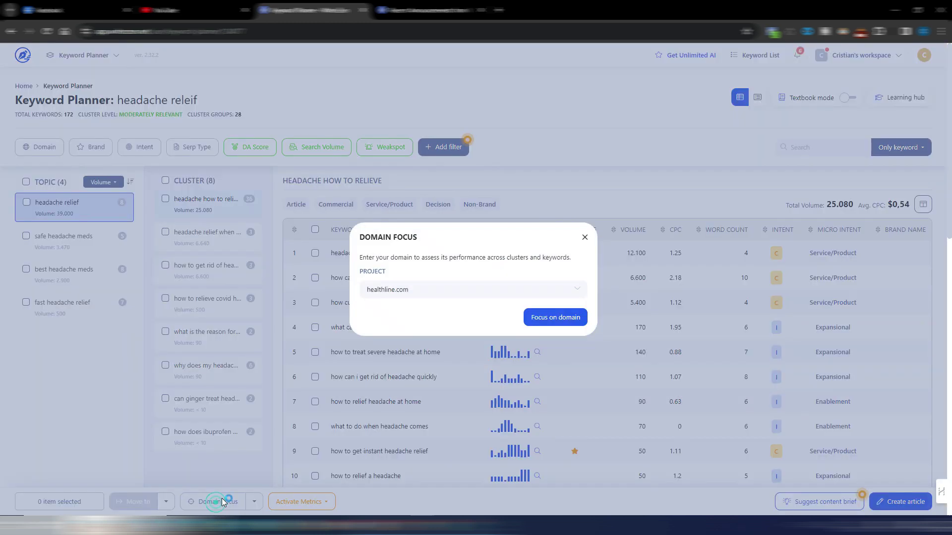
left_click(579, 292)
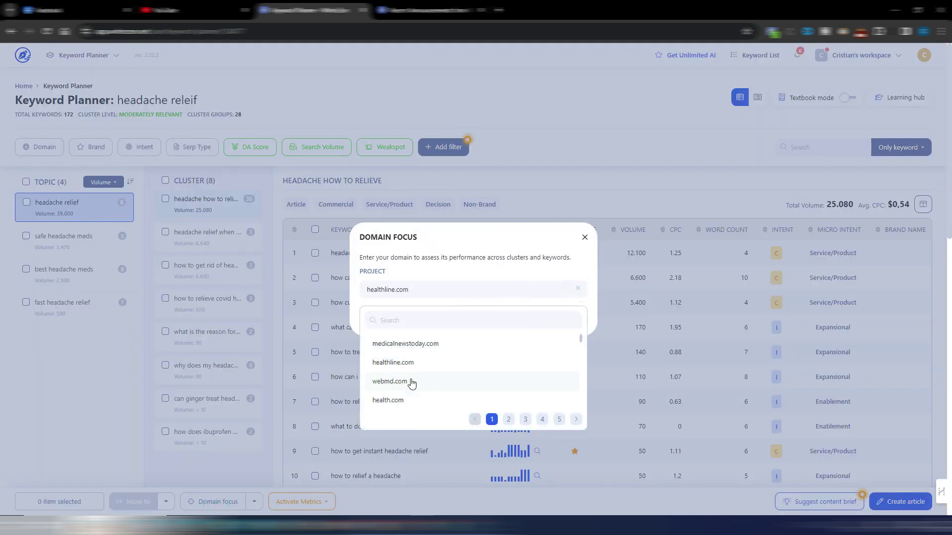
left_click(508, 419)
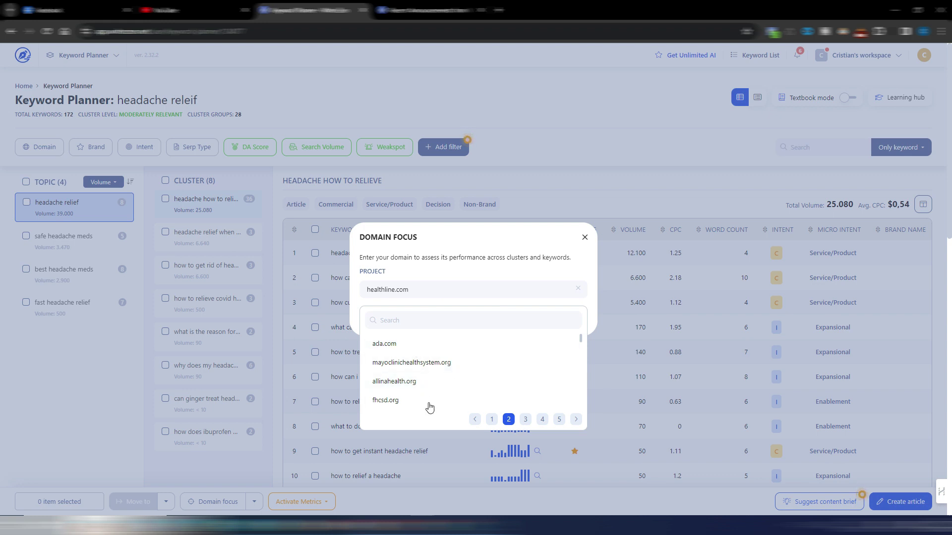
left_click(418, 326)
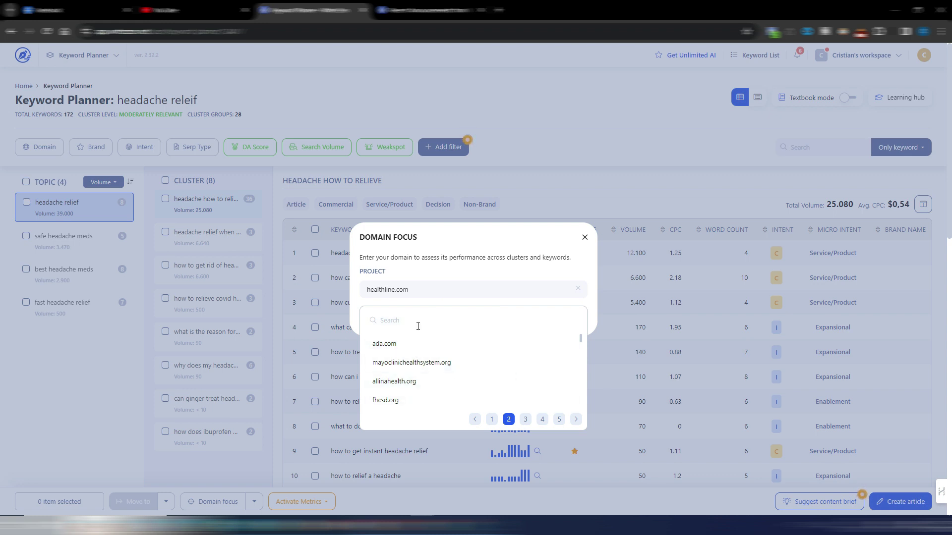
left_click(526, 420)
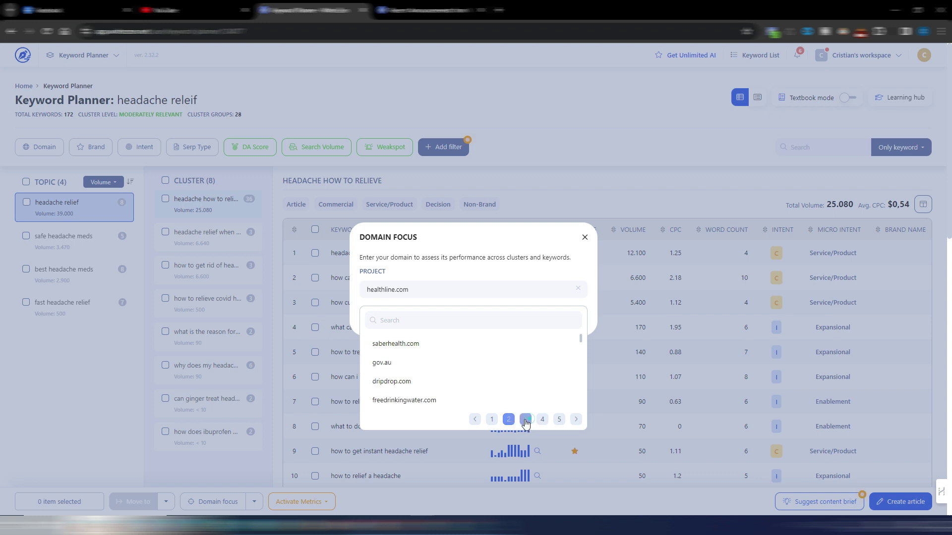
left_click(490, 419)
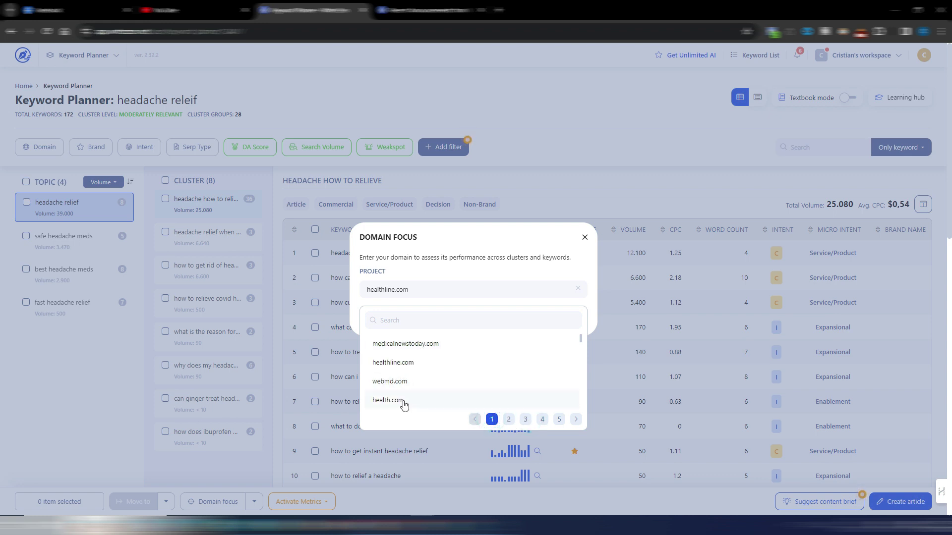
left_click(388, 365)
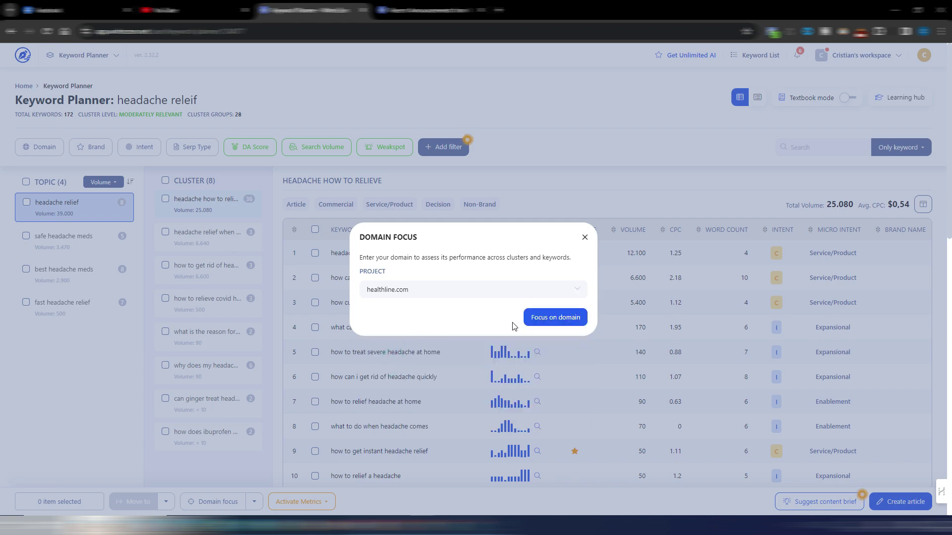
- Apply the healthline.com domain focus to add its rank column to the keyword table
left_click(554, 320)
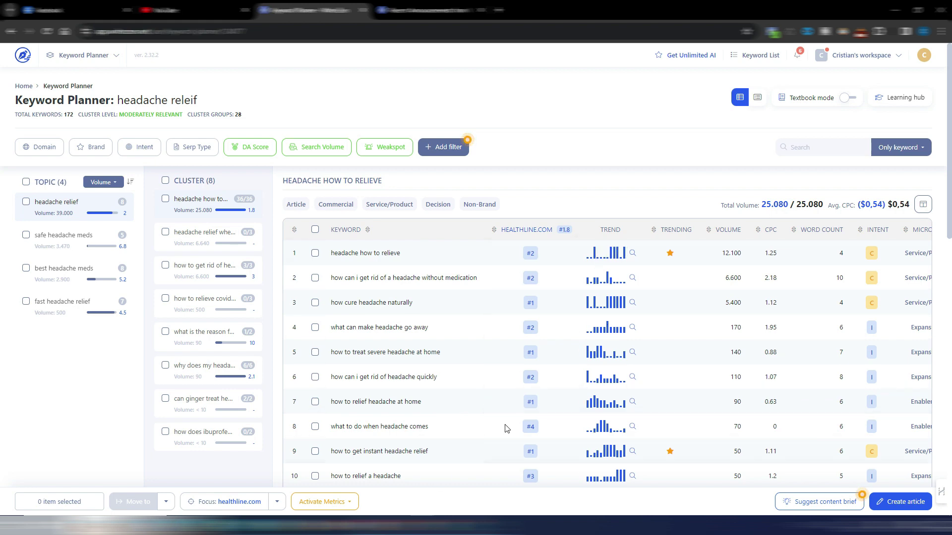
scroll(521, 396, "down", 7)
scroll(519, 397, "down", 5)
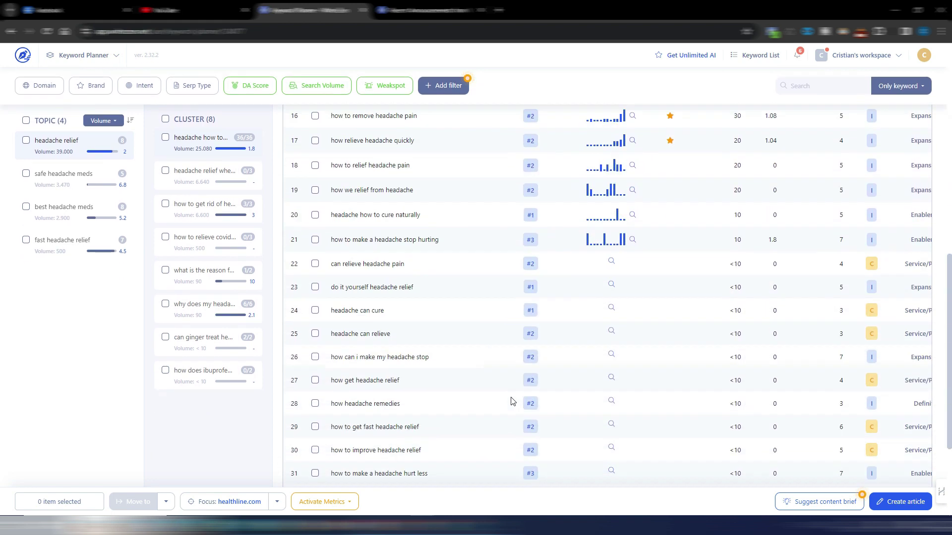
scroll(521, 322, "up", 15)
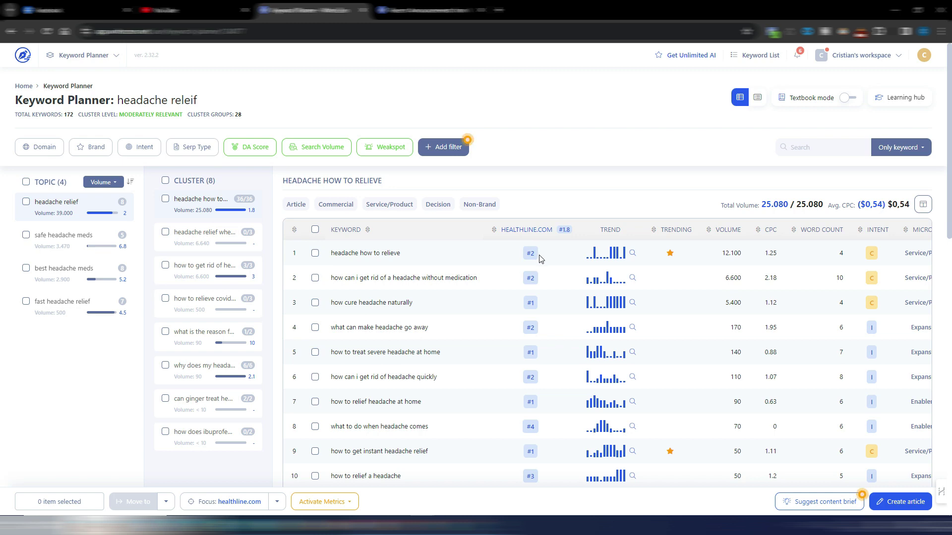
- Expand 'headache how to relieve' to view its search volume and SERP overview
left_click(365, 257)
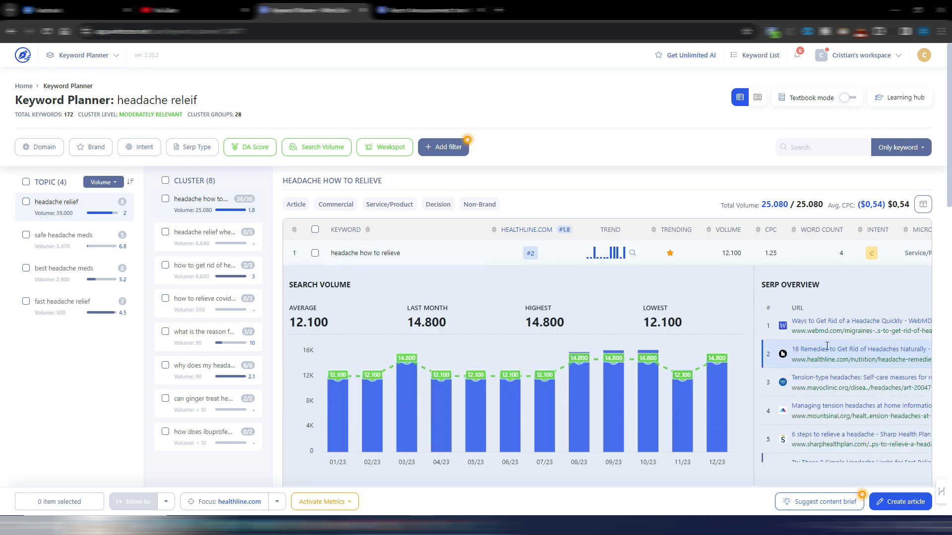
scroll(547, 470, "down", 12)
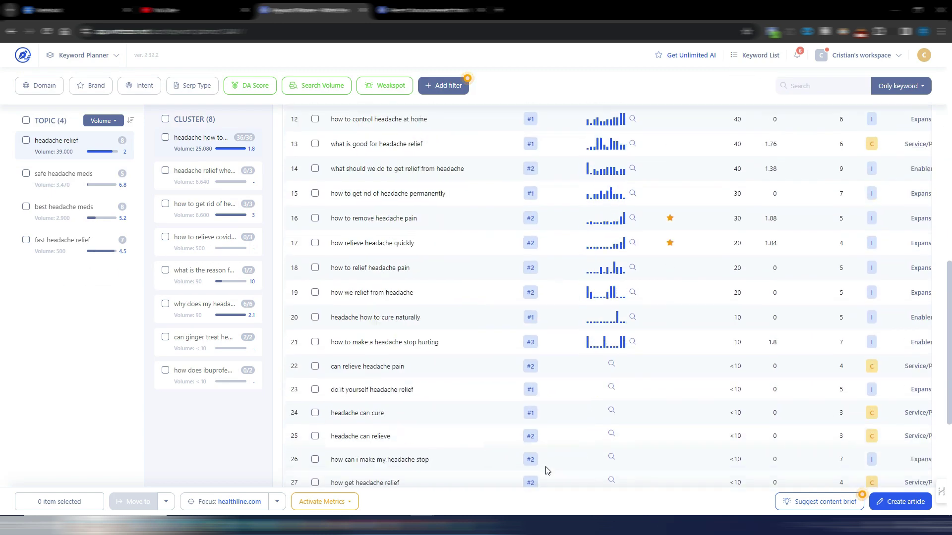
scroll(915, 197, "up", 12)
- Hide the Trending, Micro Intent and Brand Name columns from the keyword table
left_click(922, 204)
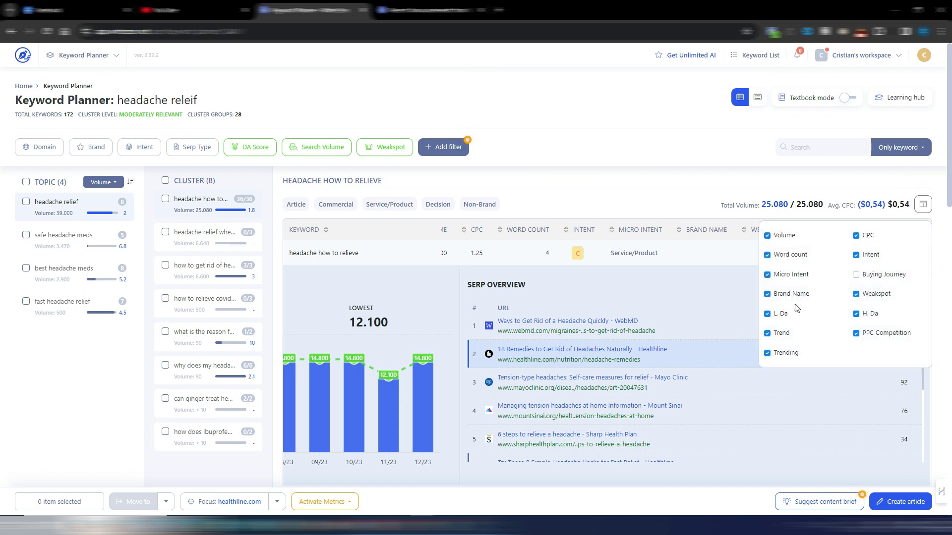
left_click(785, 353)
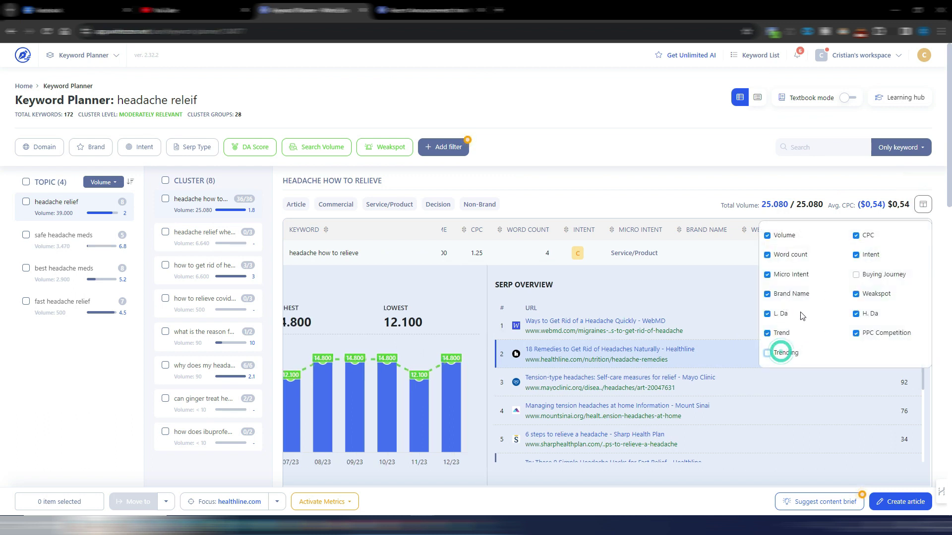
left_click(787, 275)
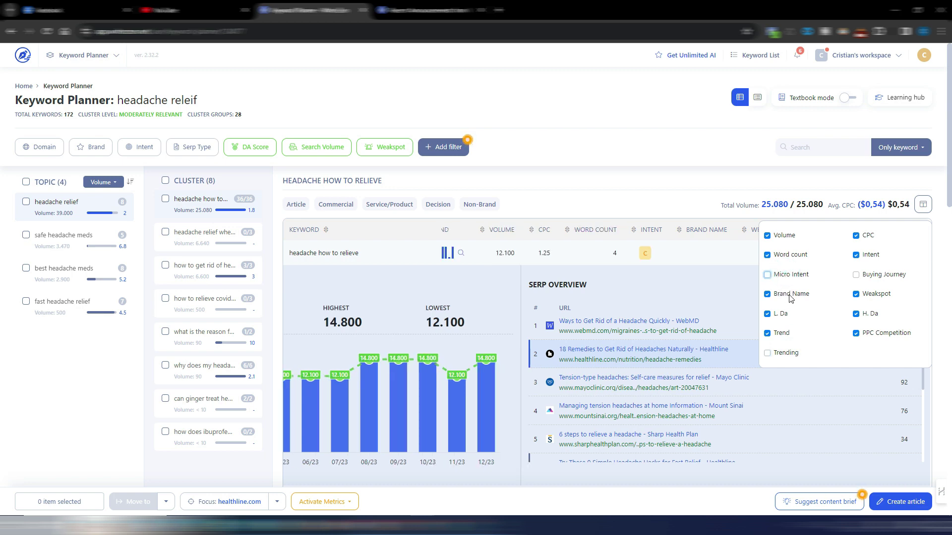
left_click(790, 295)
left_click(612, 198)
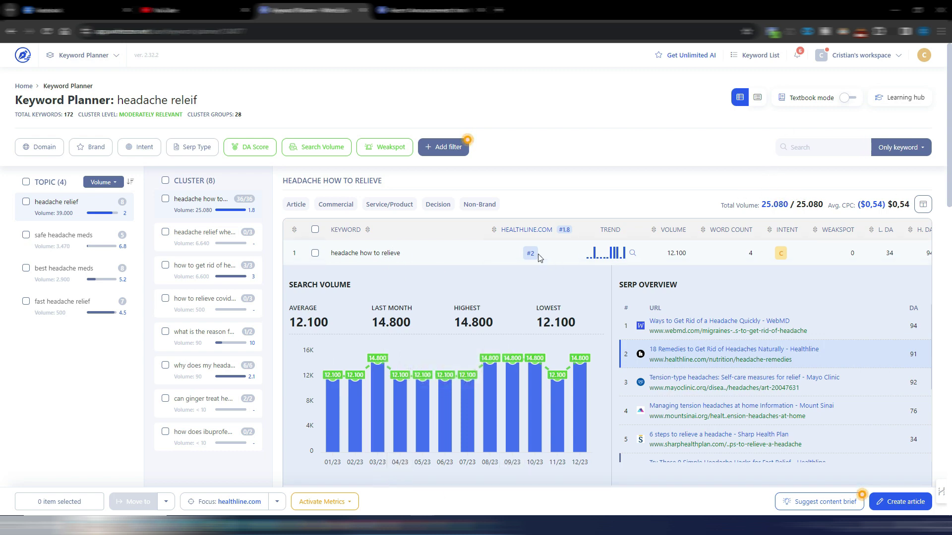
- Collapse the 'headache how to relieve' details and stop focusing on healthline.com
left_click(378, 254)
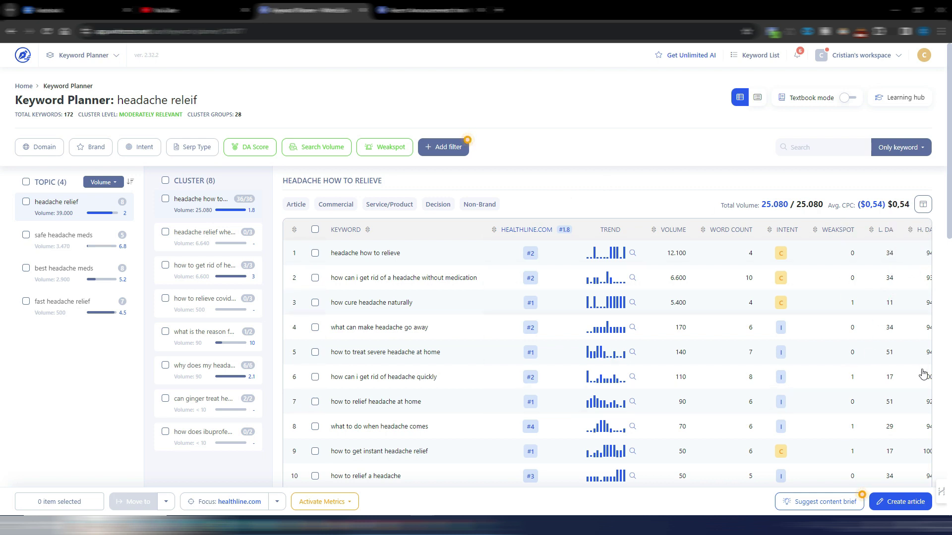
mouse_move(604, 331)
left_click(235, 507)
left_click(407, 321)
- Focus the keyword table on gov.au as the project domain
left_click(218, 502)
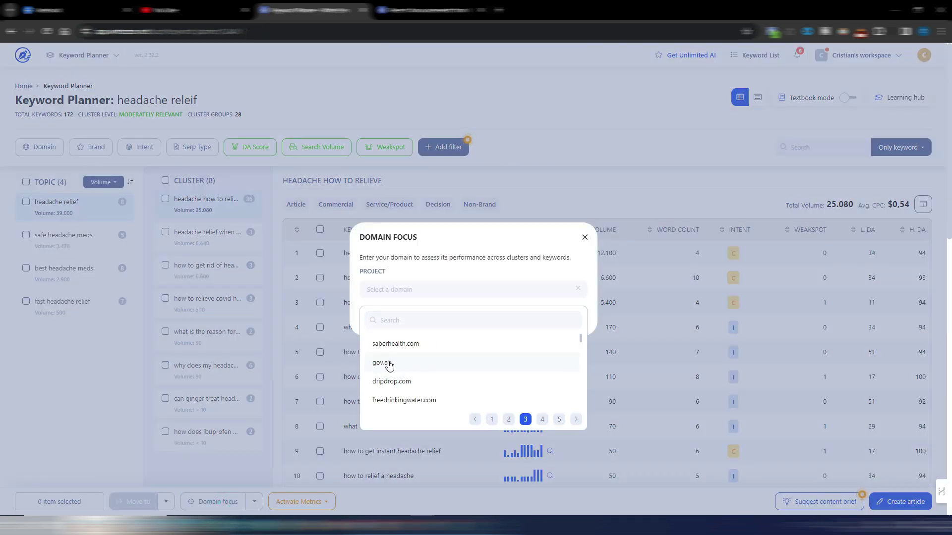
left_click(388, 365)
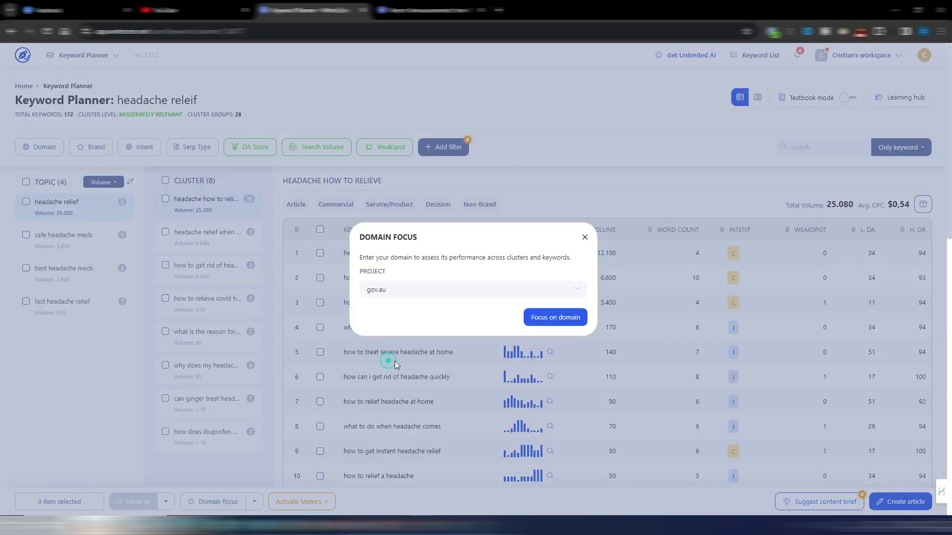
left_click(559, 320)
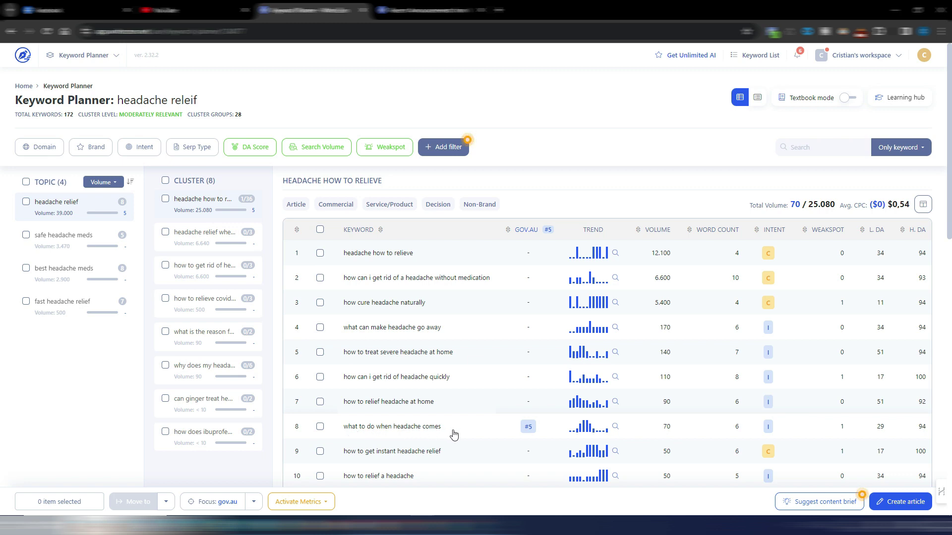
- Expand and collapse 'what to do when headache comes' to check gov.au's #5 rank
left_click(414, 427)
scroll(414, 428, "down", 3)
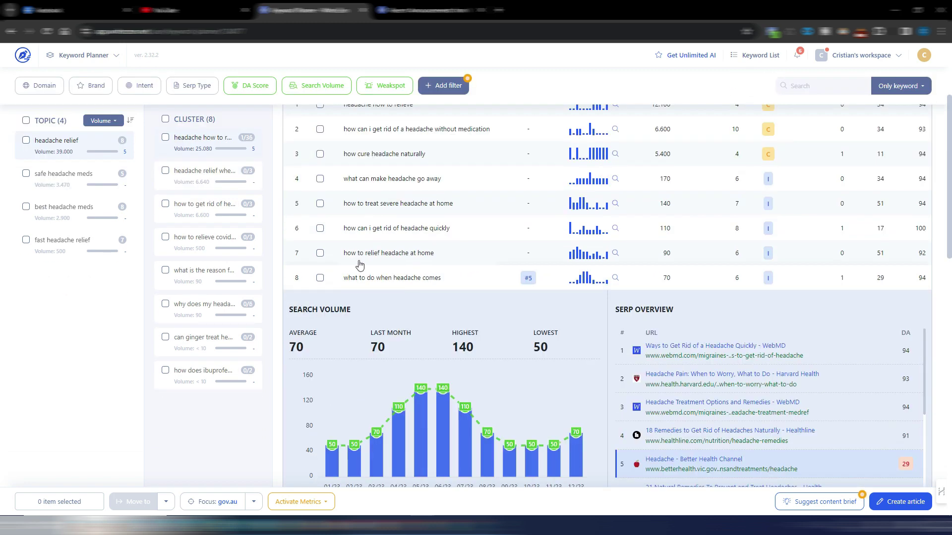
left_click(402, 278)
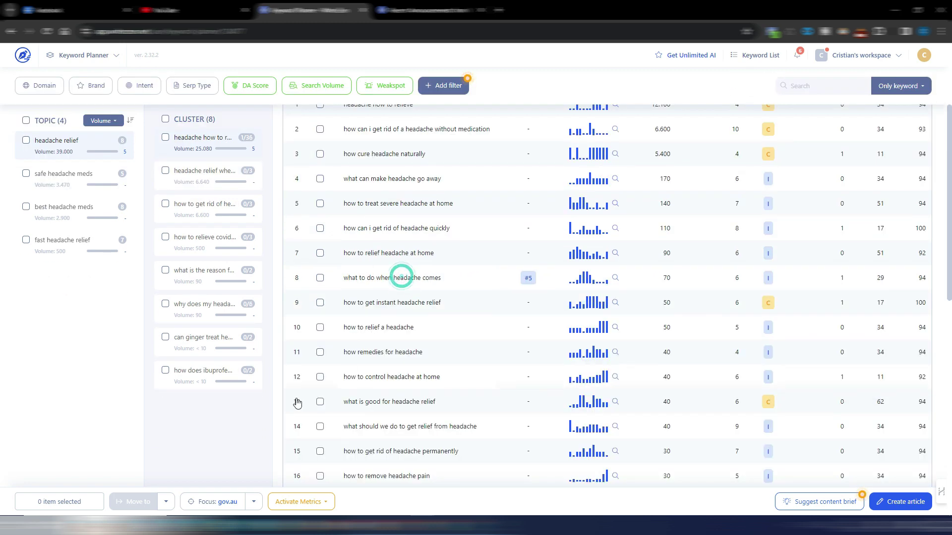
- Stop focusing on gov.au, then scroll the announcements page to the Version 2.31.0 Domain Authority post
left_click(228, 501)
left_click(392, 317)
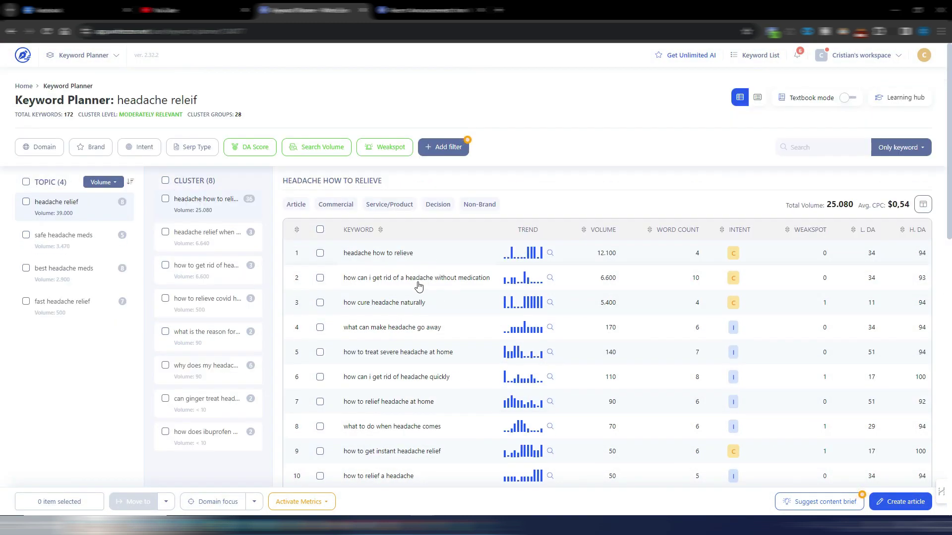
key("ctrl+Tab")
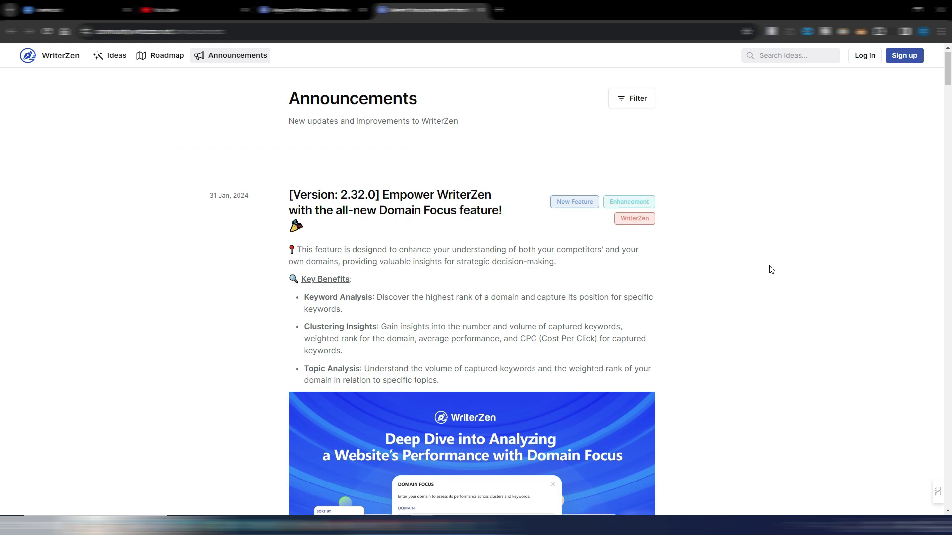
scroll(771, 269, "down", 20)
scroll(769, 269, "down", 1)
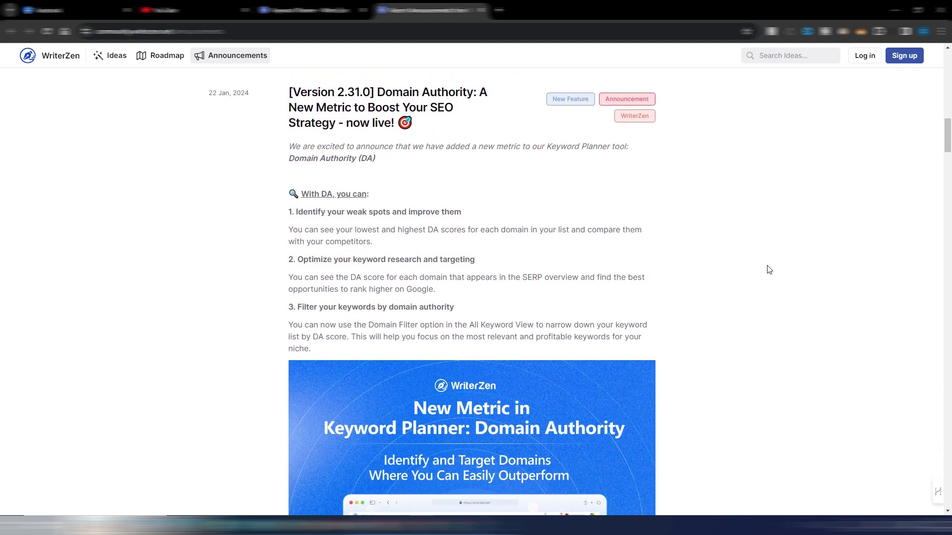